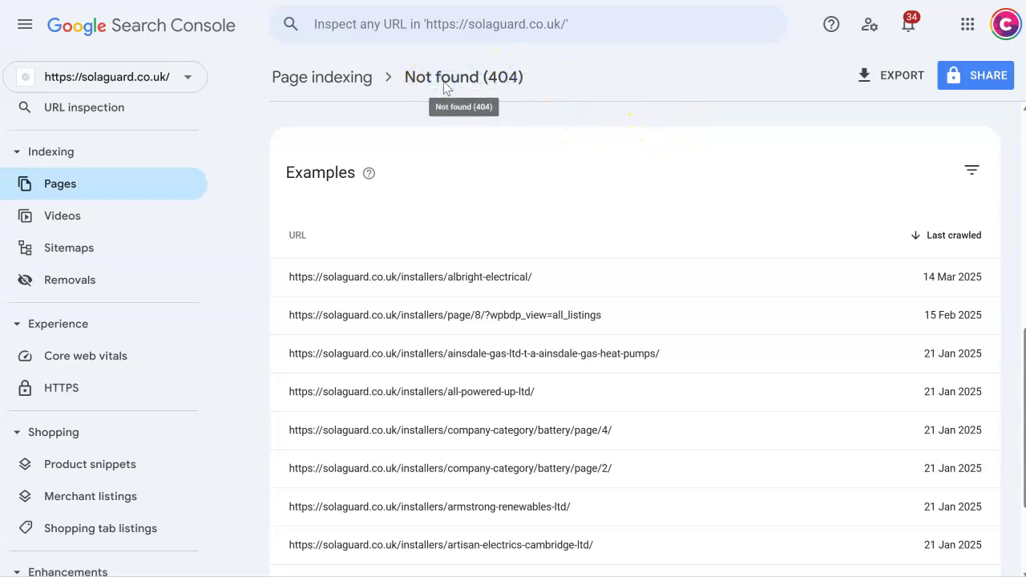
Step: Return to the site overview and review the full Performance report figures
scroll(112, 197, up, 2)
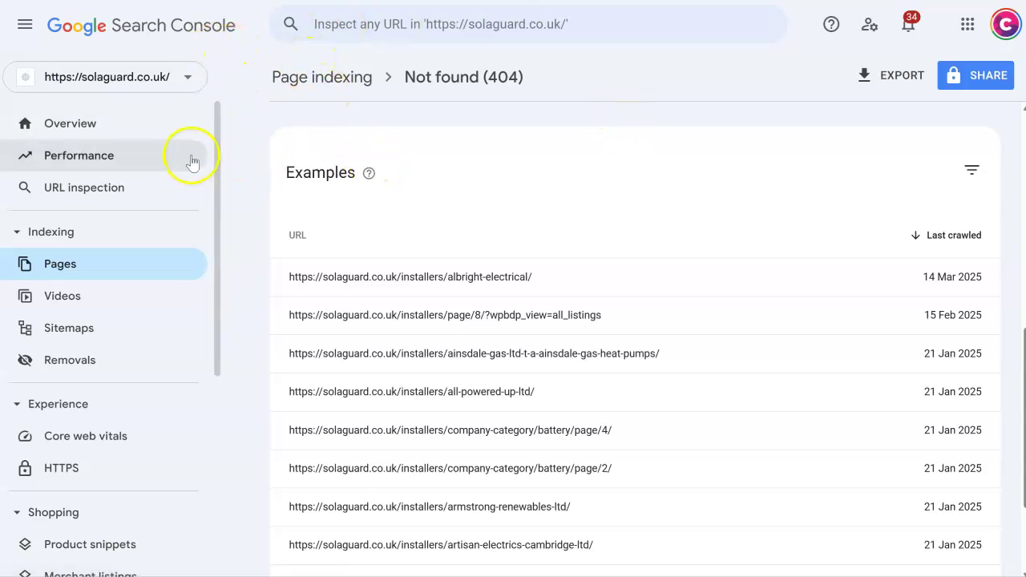
click(120, 127)
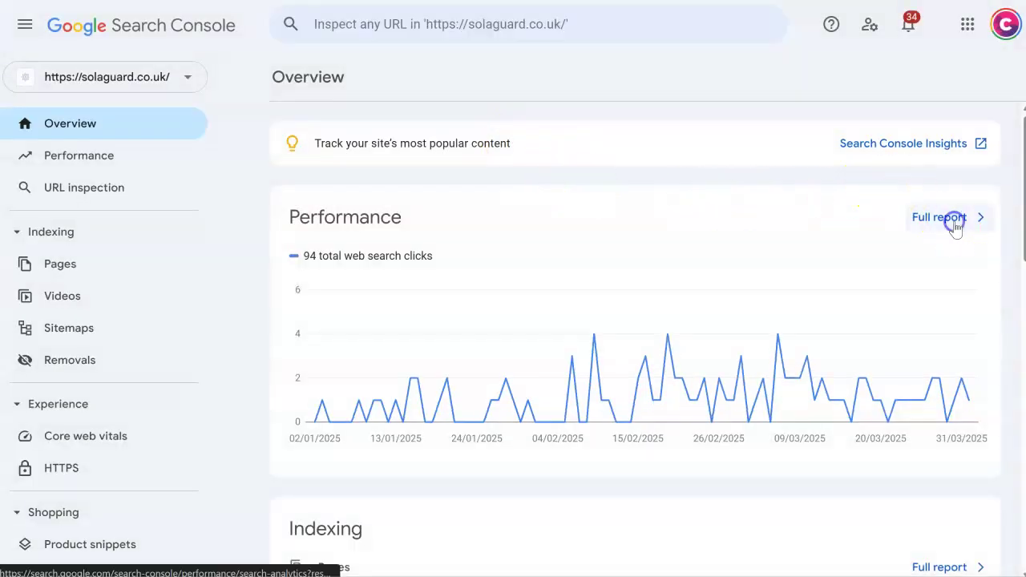
click(951, 217)
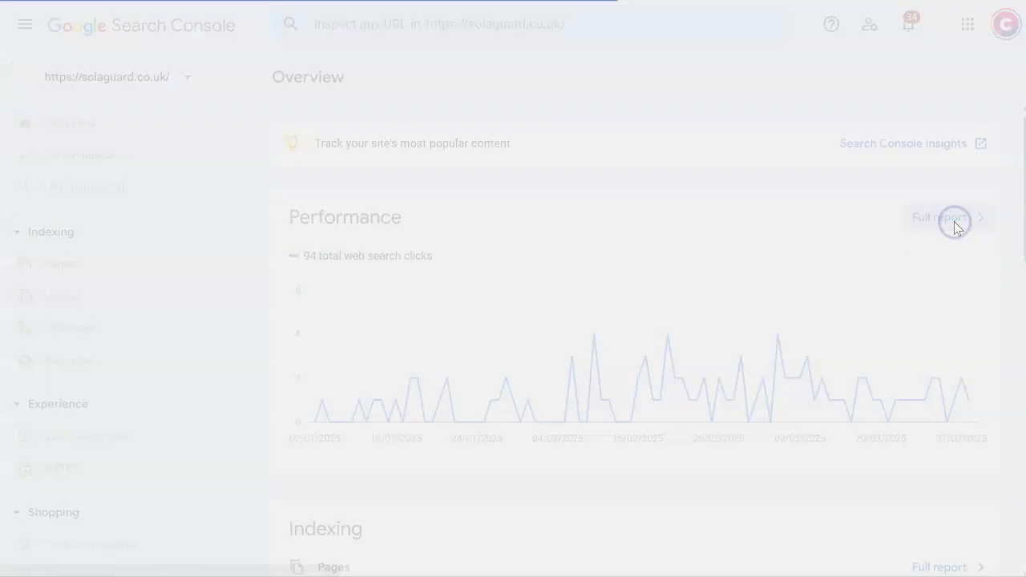
scroll(653, 248, down, 3)
scroll(332, 378, down, 2)
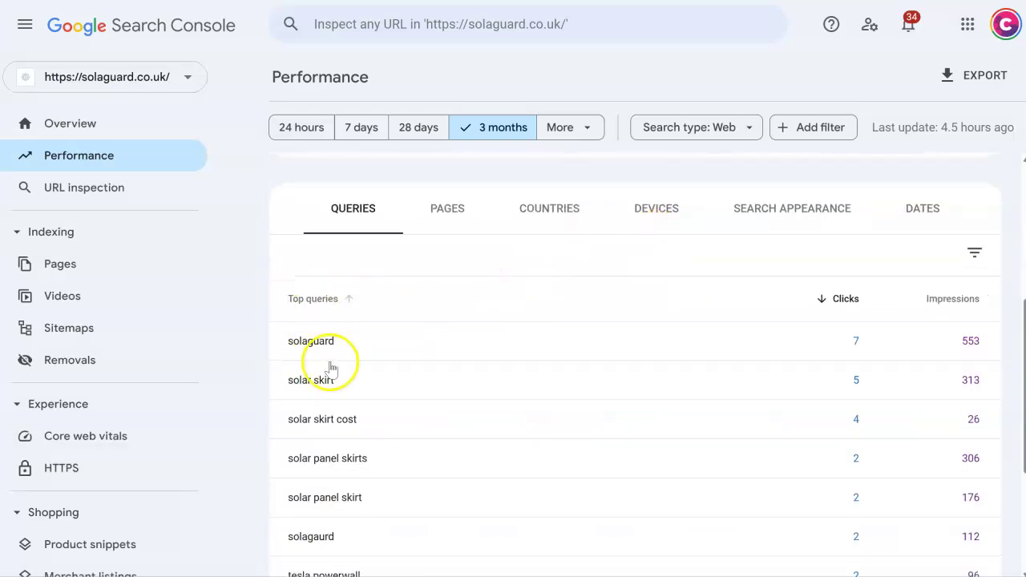
scroll(481, 390, up, 5)
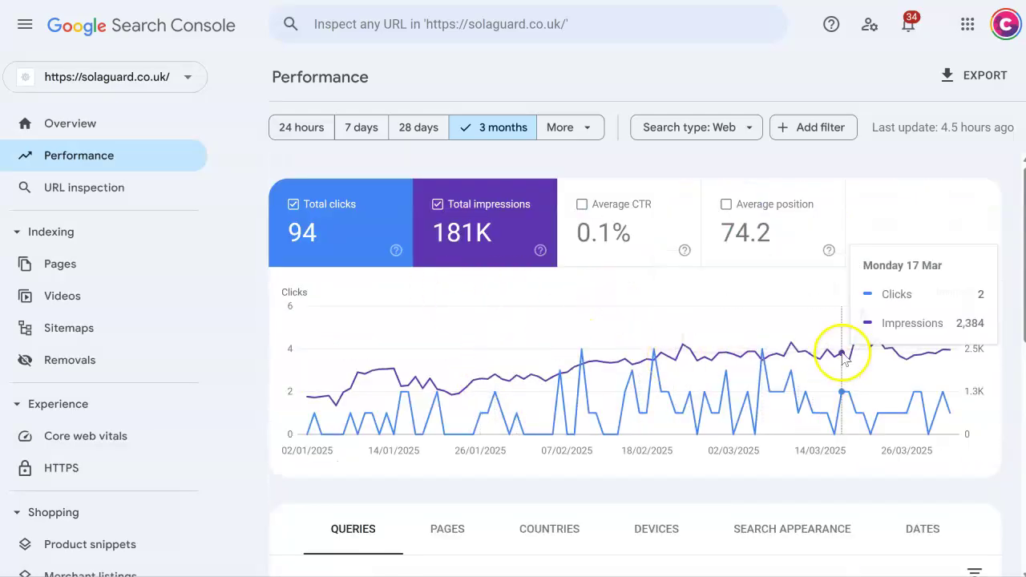
scroll(149, 271, down, 2)
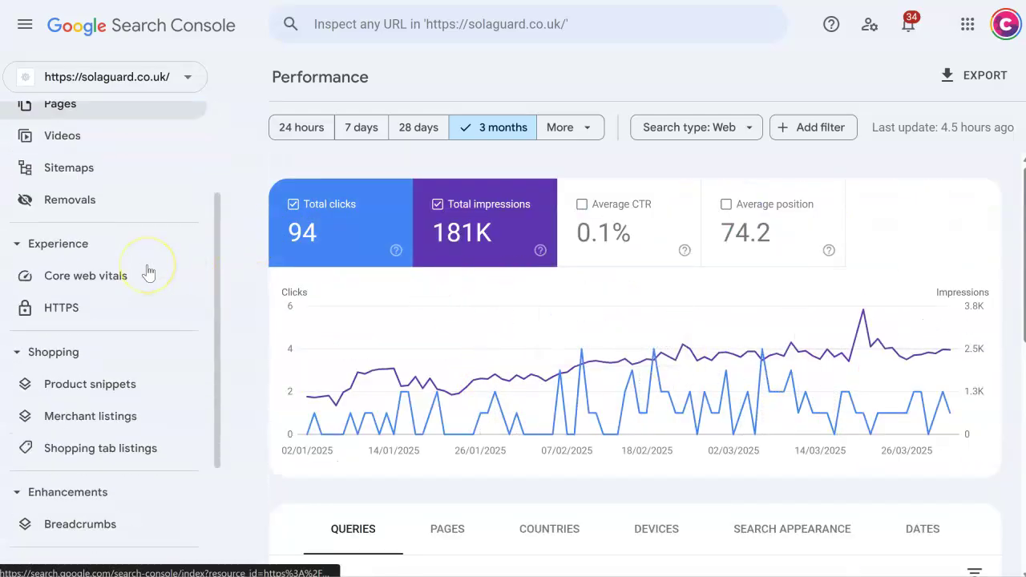
scroll(149, 271, down, 2)
scroll(148, 271, up, 2)
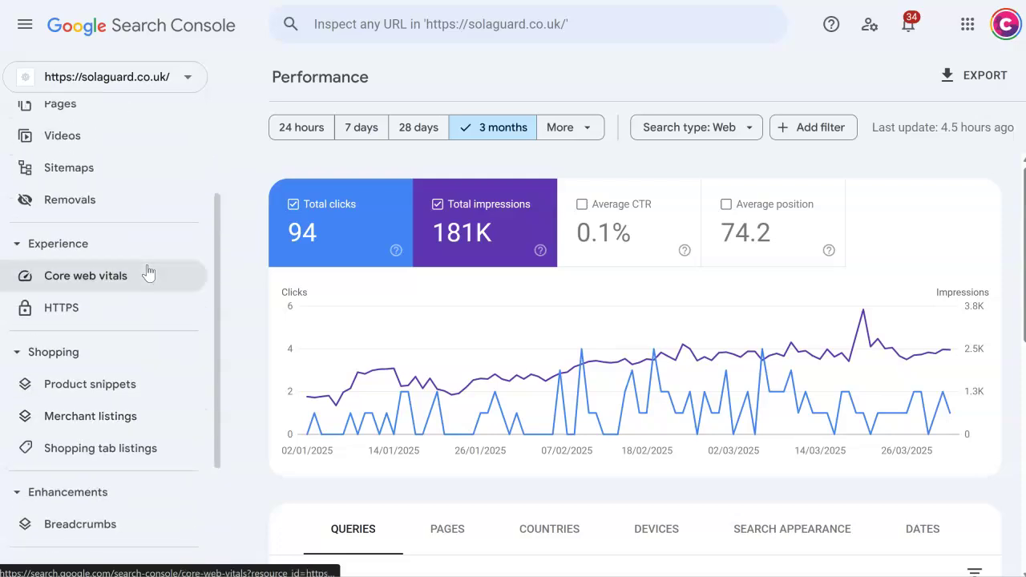
scroll(147, 270, down, 2)
scroll(147, 271, up, 5)
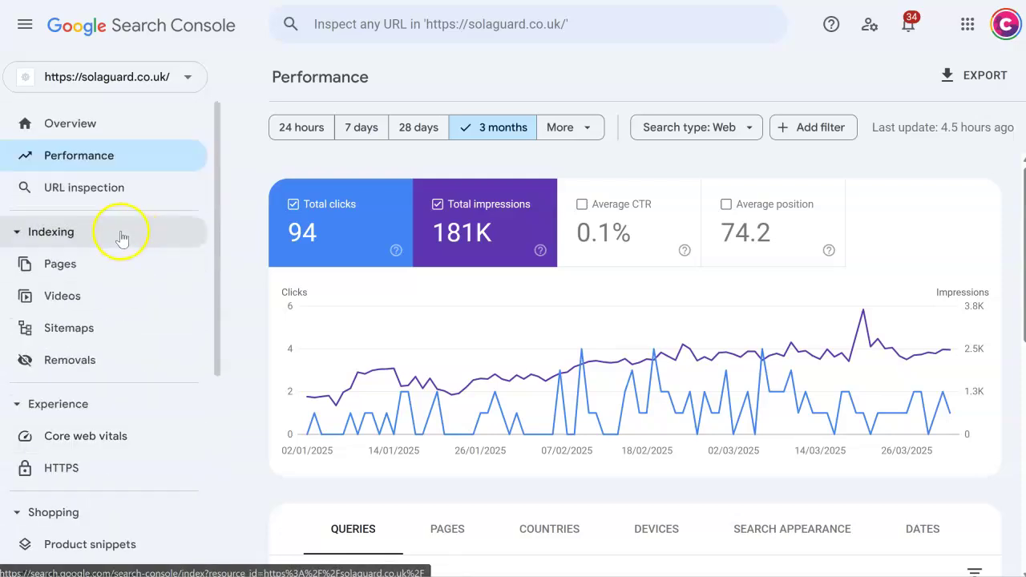
Step: Open the Page indexing report and scroll to 'Why pages aren't indexed'
click(118, 256)
scroll(662, 300, down, 3)
scroll(675, 299, down, 2)
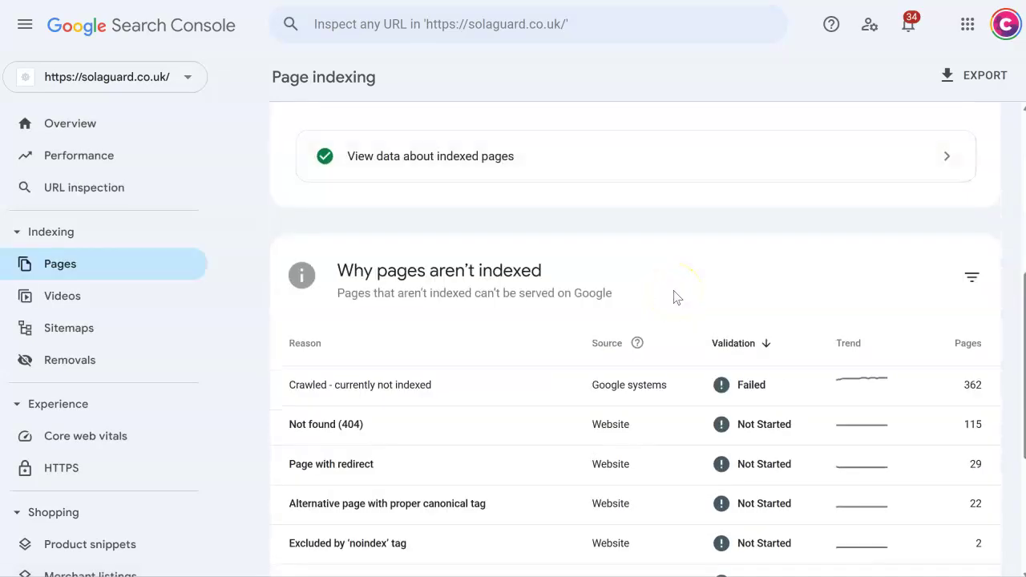
Step: Open the Not found (404) details and scroll down to its example URLs
click(410, 437)
scroll(499, 394, down, 4)
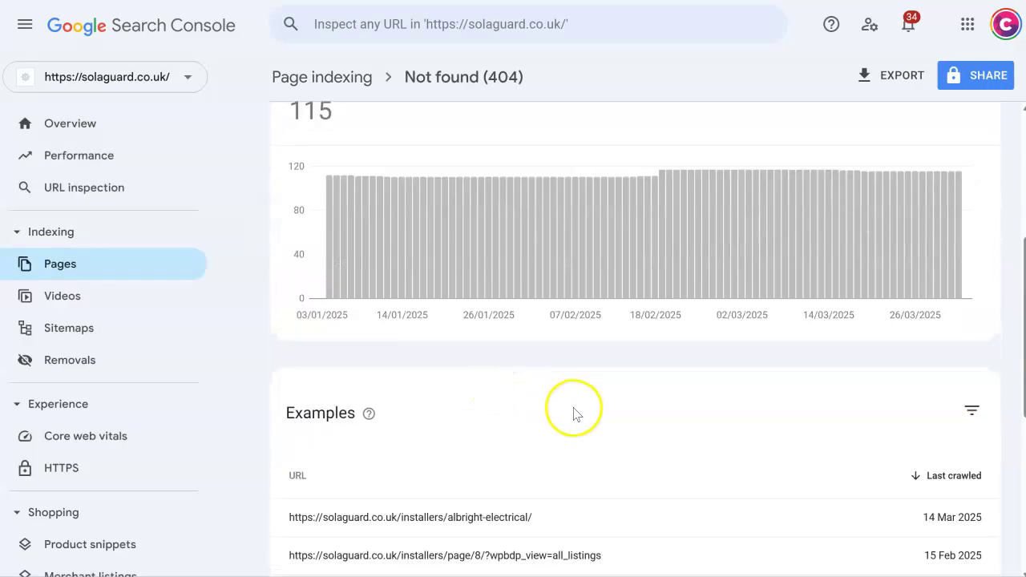
scroll(578, 415, down, 3)
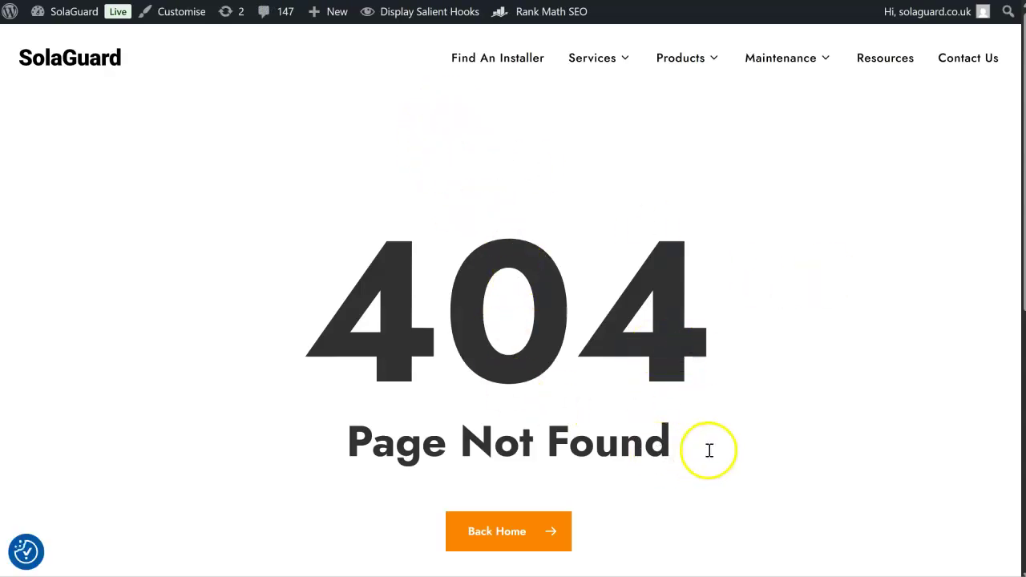
Step: Highlight the '404 Page Not Found' message on the albright-electrical page
drag(709, 449, 329, 319)
click(409, 336)
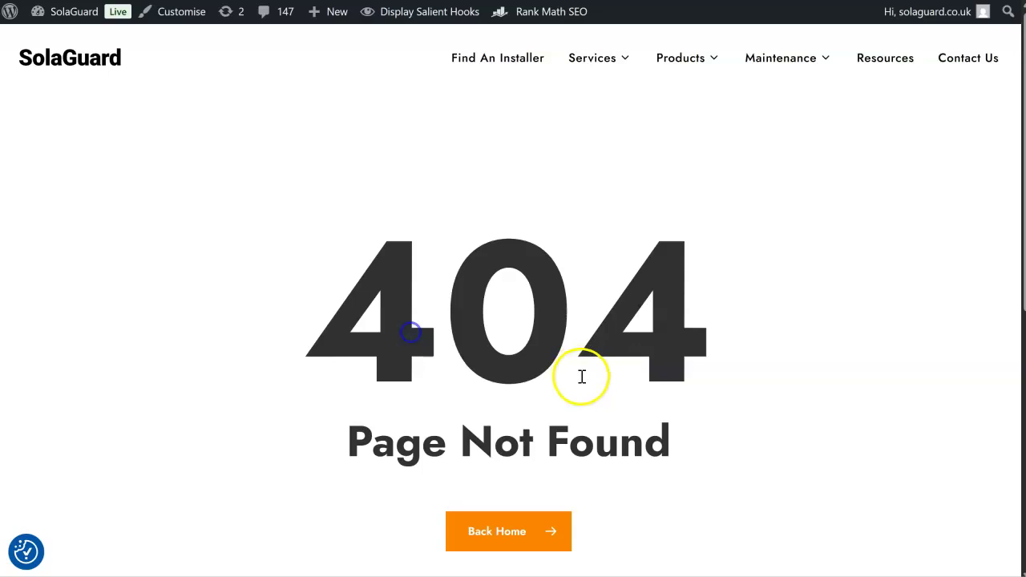
drag(682, 436, 317, 339)
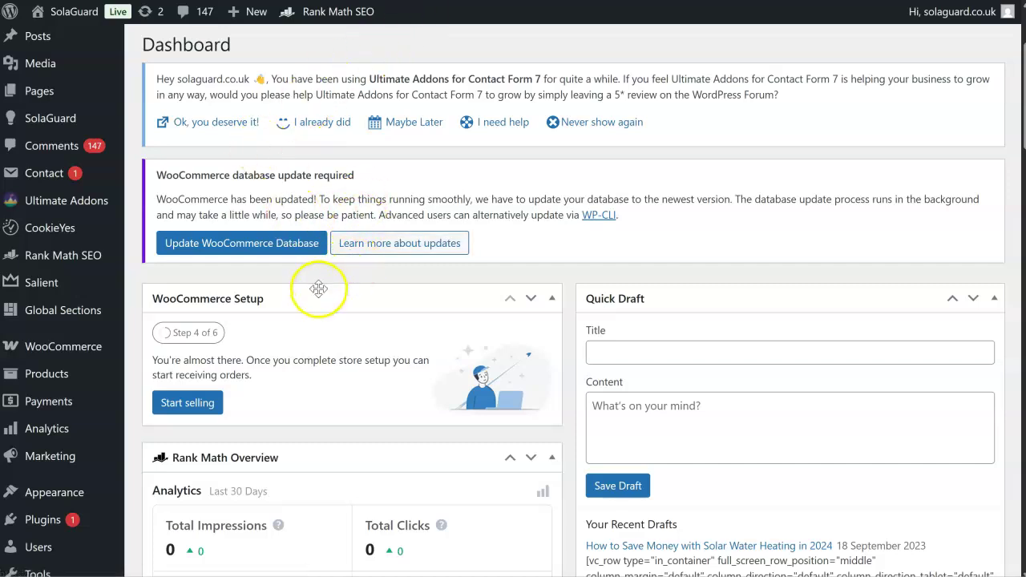
Step: Scroll through the WordPress admin Dashboard on the way to Add Plugins
scroll(325, 282, down, 1)
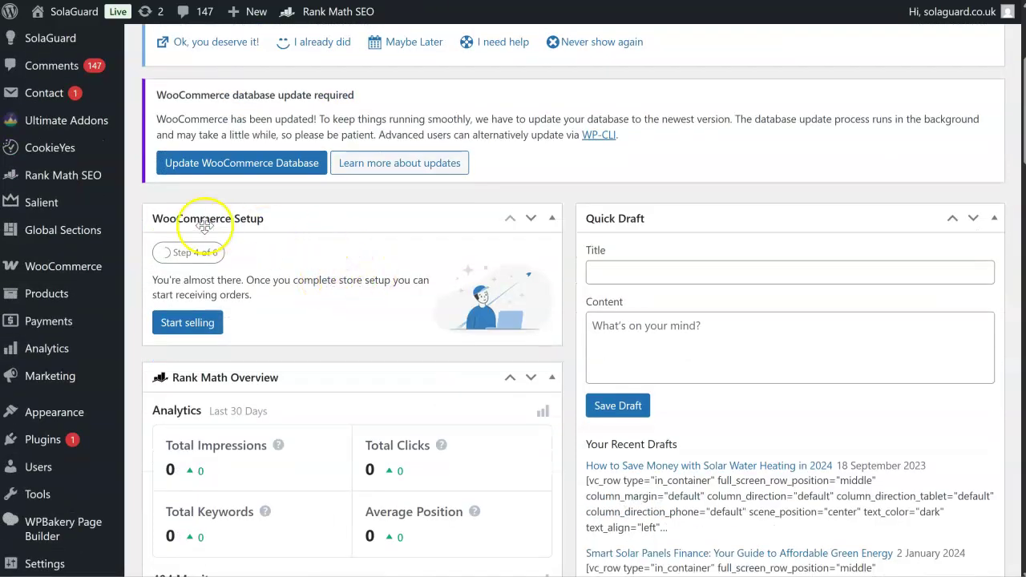
scroll(204, 311, up, 2)
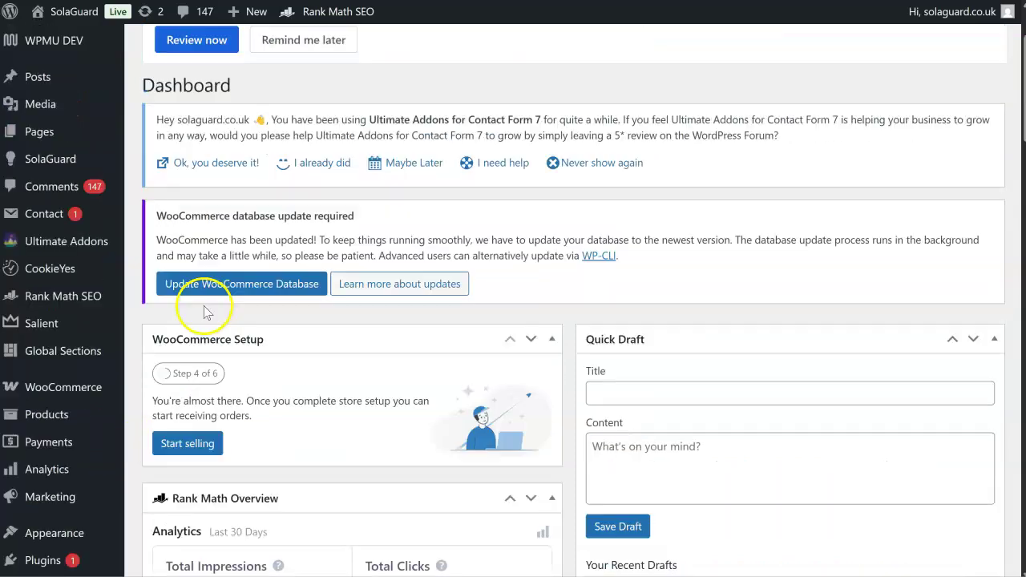
scroll(204, 311, up, 1)
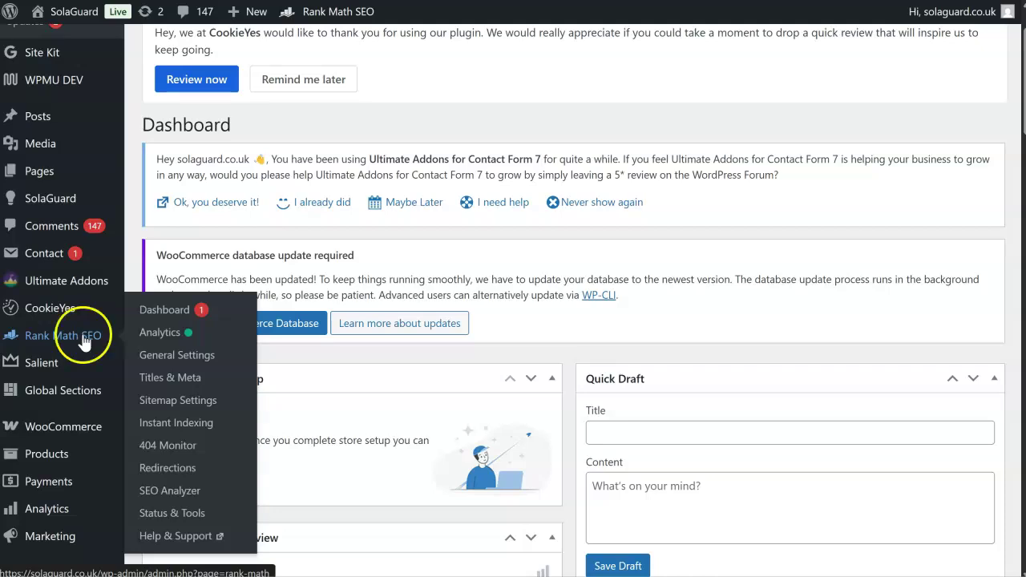
scroll(297, 275, down, 2)
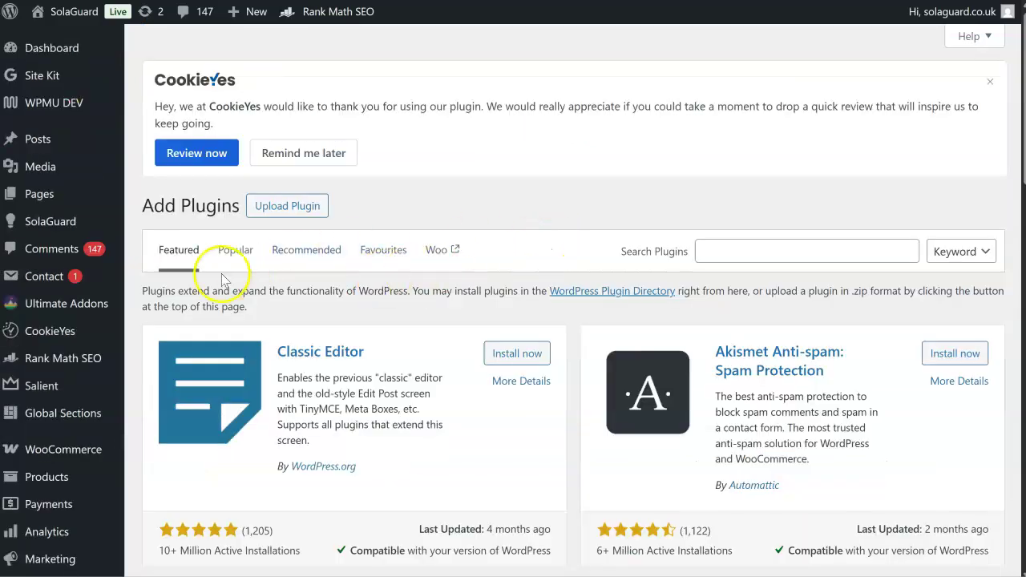
Step: Open the Rank Math dashboard, then its Redirections list of four 301 redirects
click(77, 357)
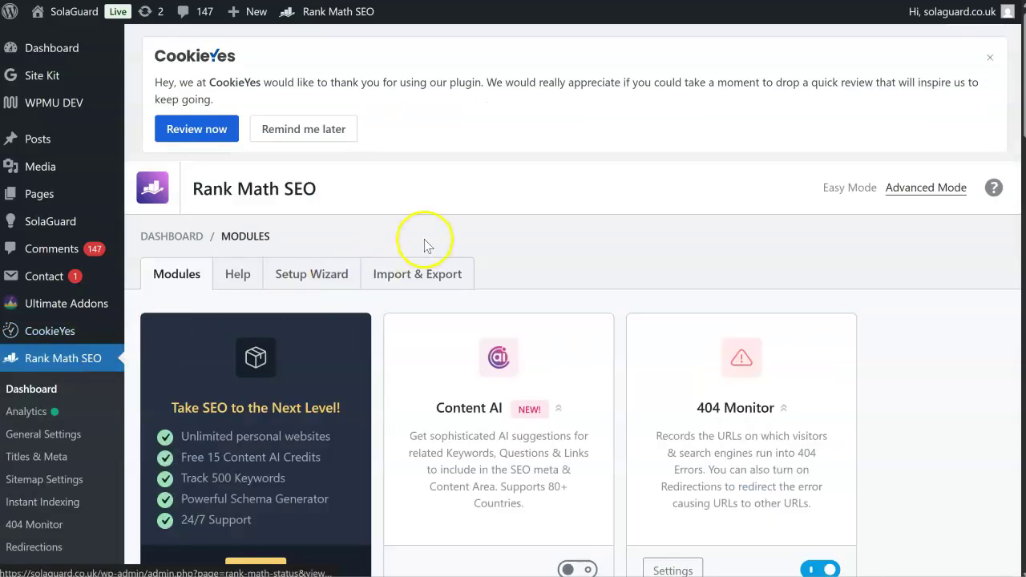
scroll(425, 244, down, 2)
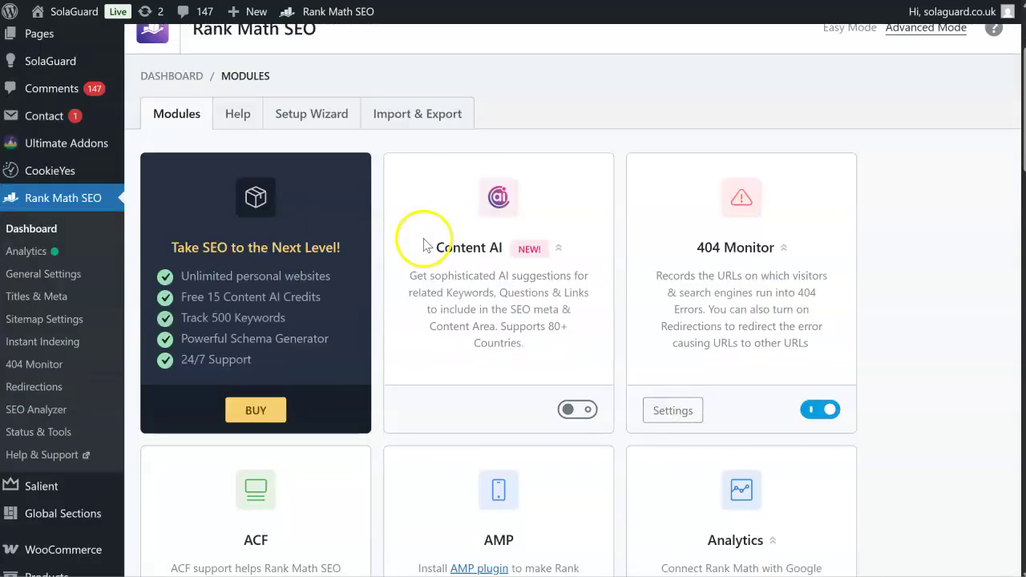
click(34, 387)
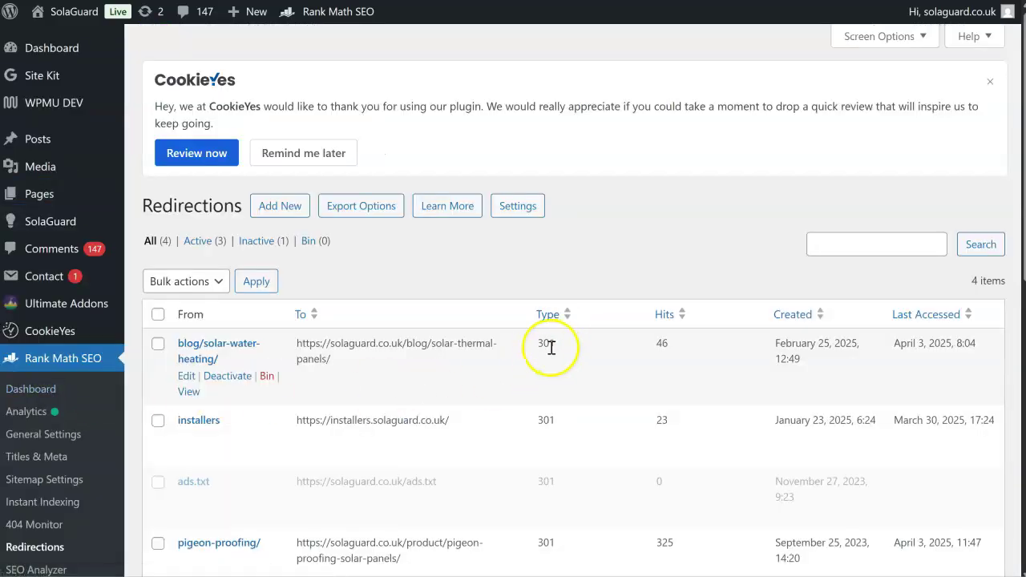
scroll(516, 405, down, 2)
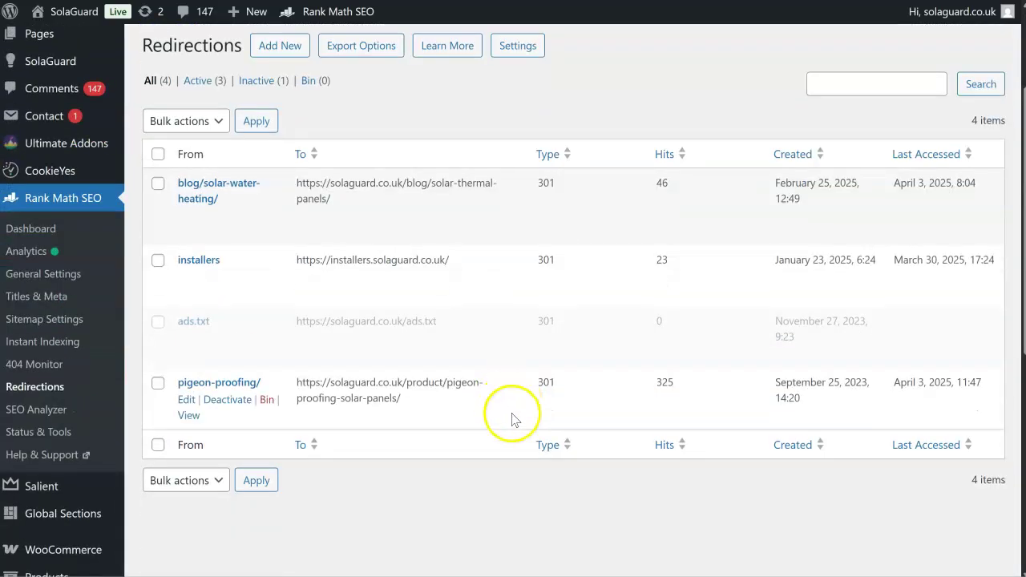
scroll(498, 440, up, 1)
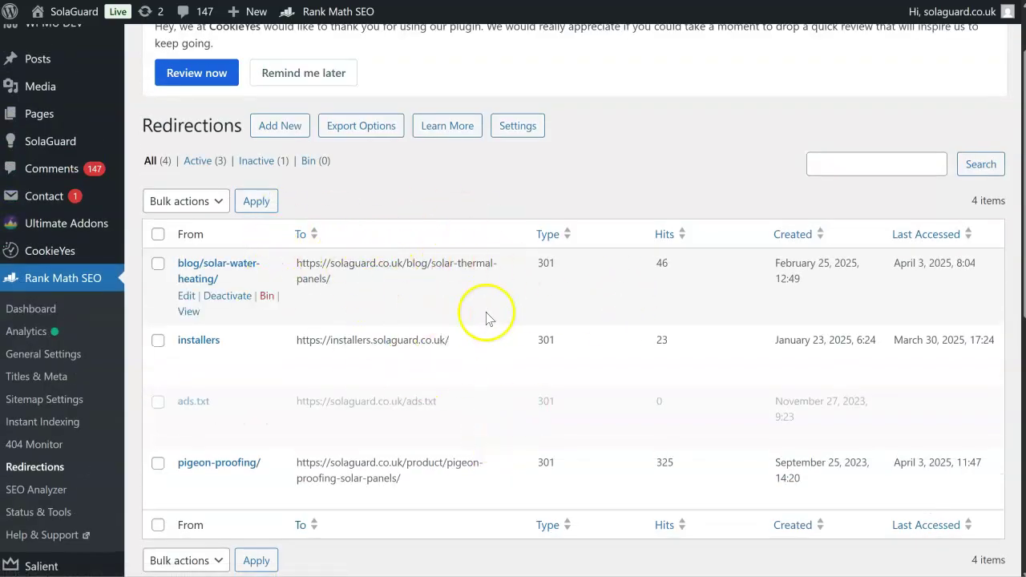
scroll(488, 318, up, 1)
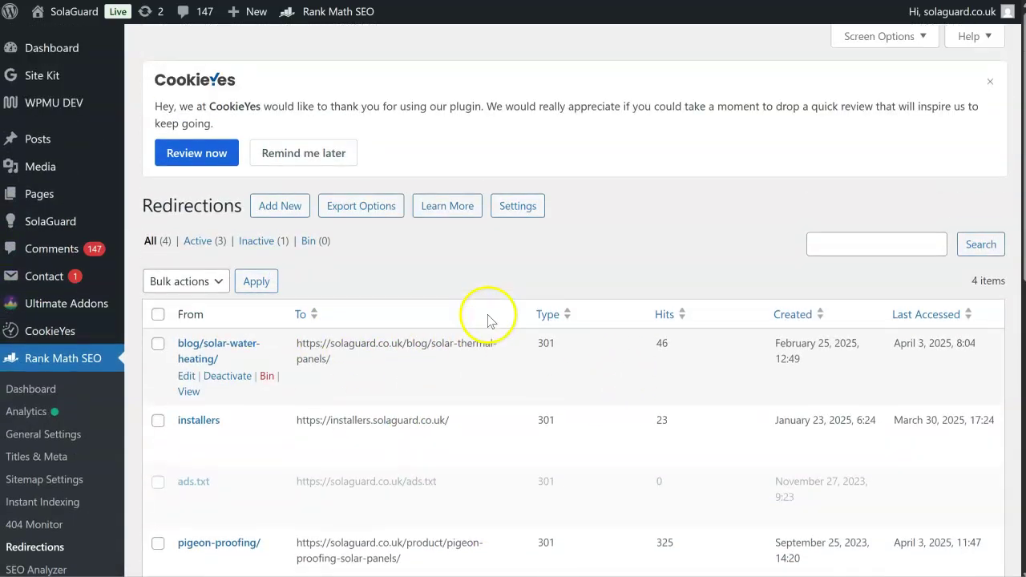
Step: Start a new redirection with the albright-electrical 404 URL as its source
click(280, 206)
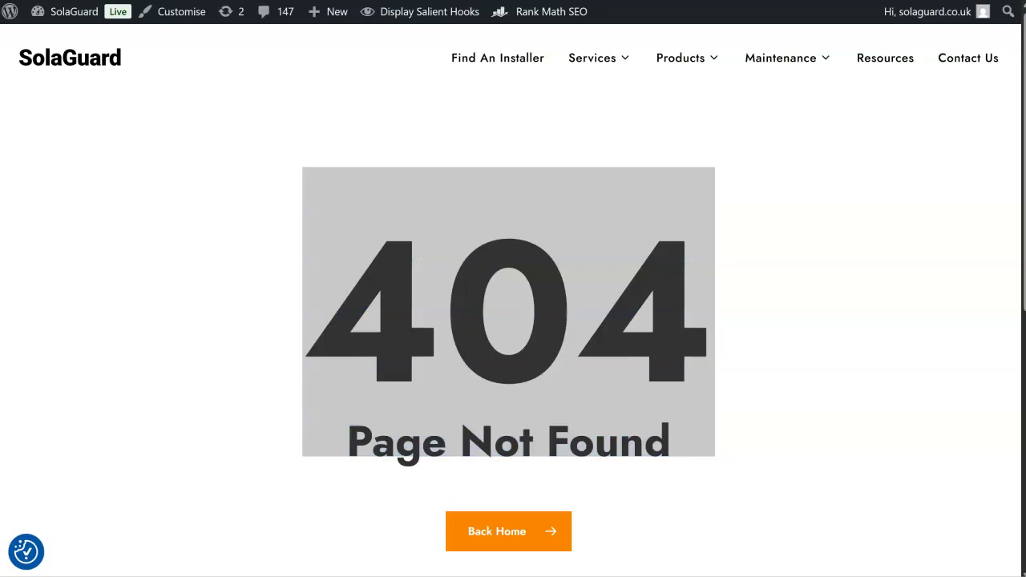
right_click(298, 5)
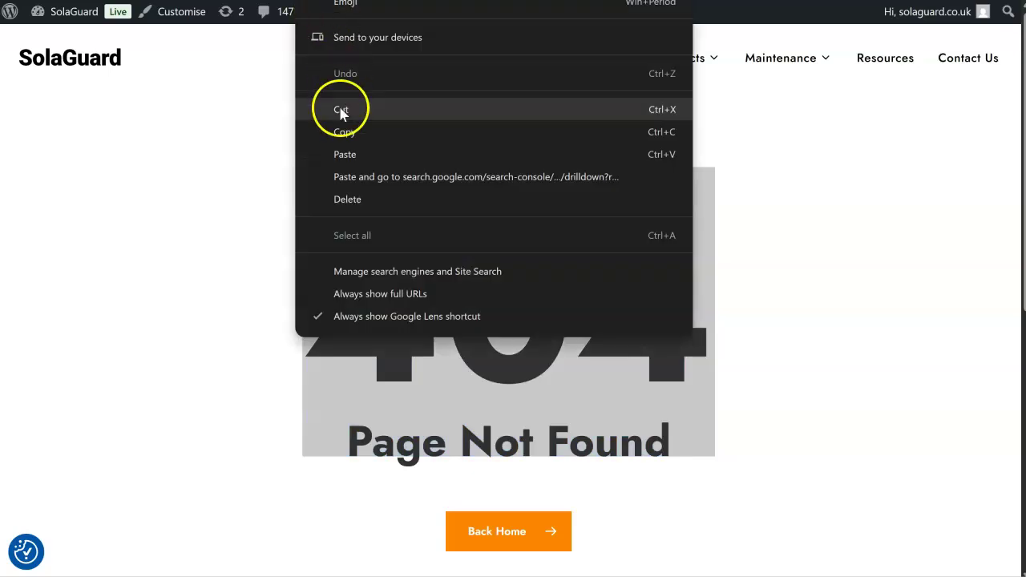
click(344, 133)
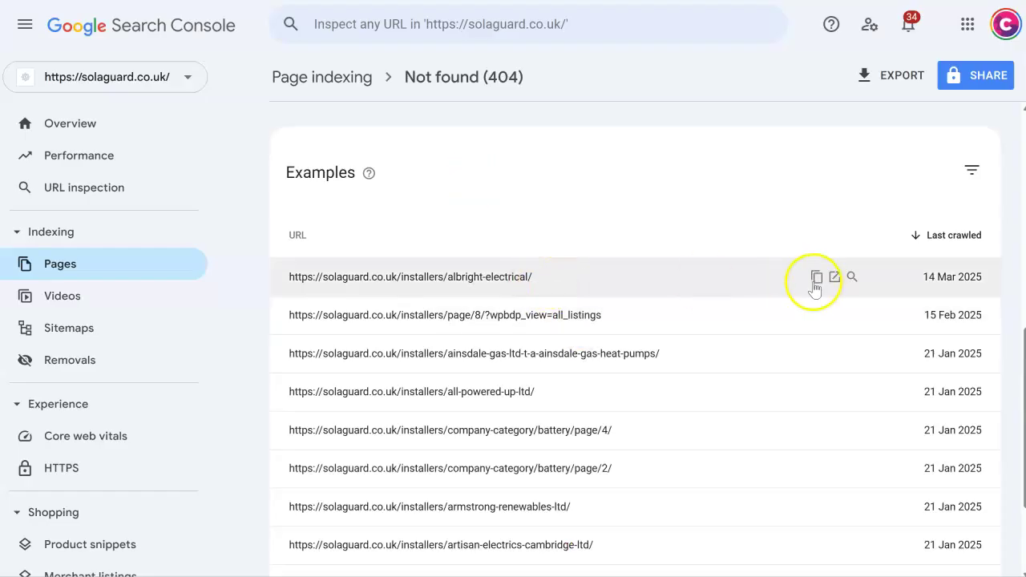
click(815, 279)
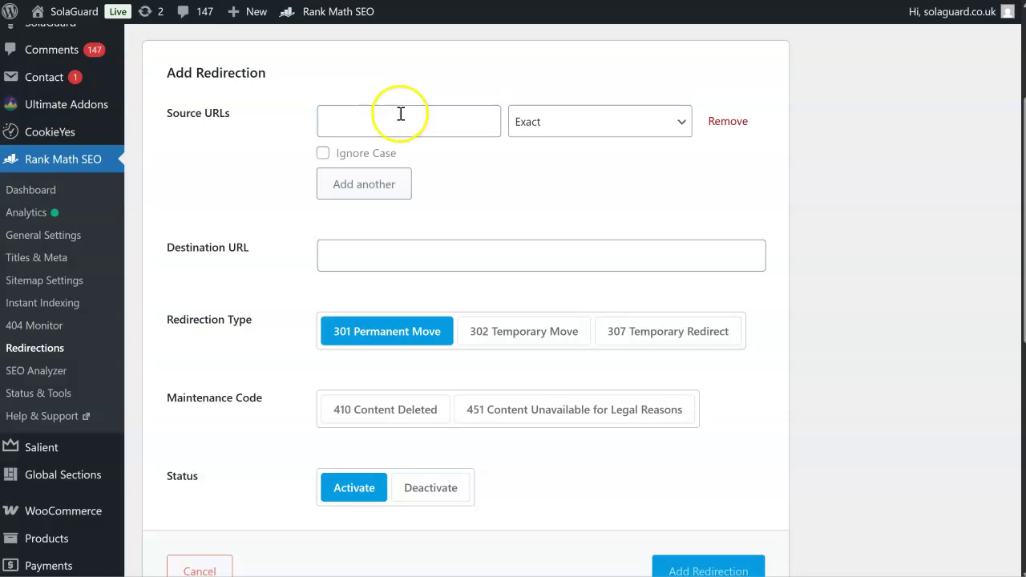
click(401, 114)
right_click(401, 121)
click(460, 277)
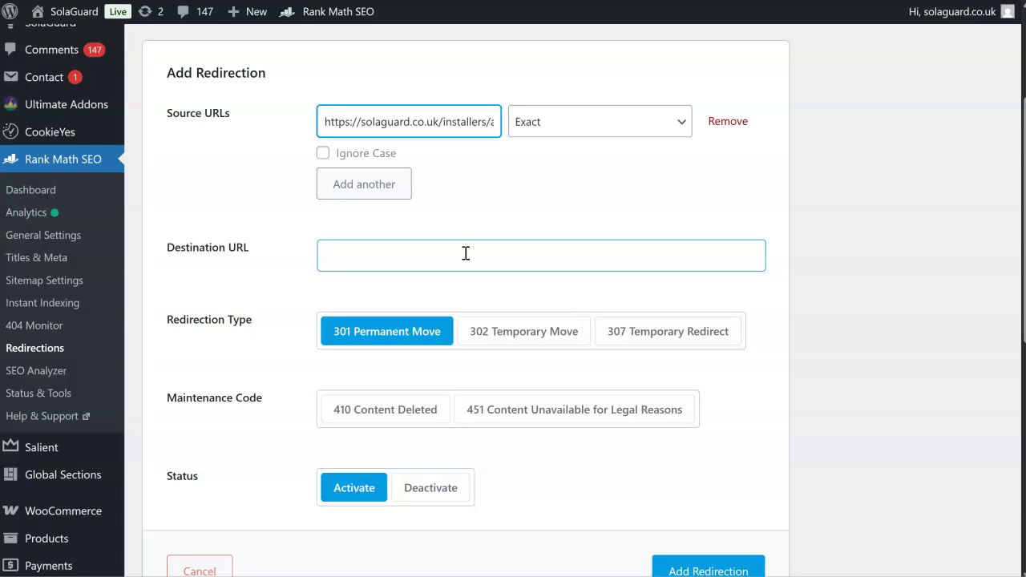
click(435, 125)
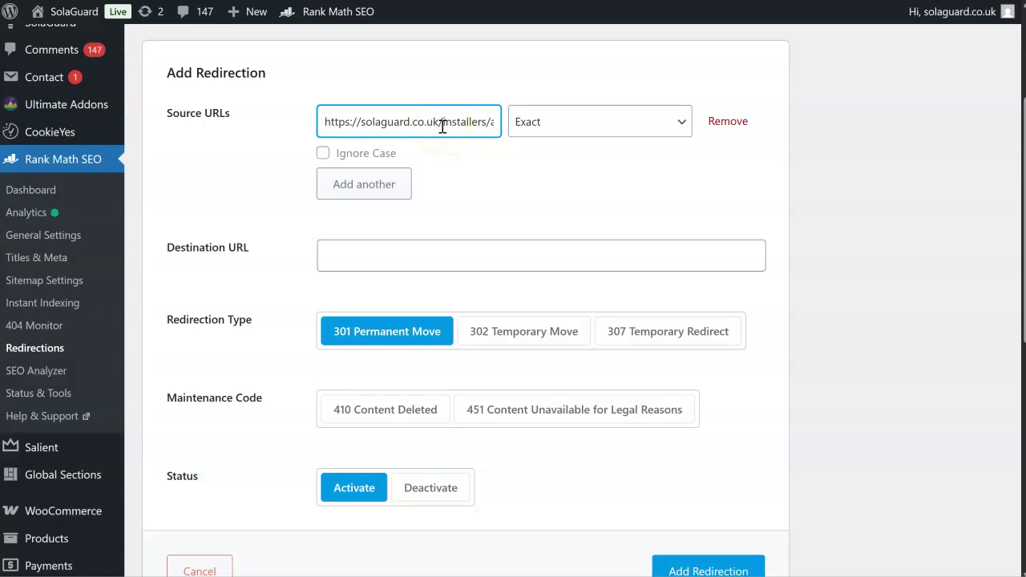
drag(441, 125, 335, 126)
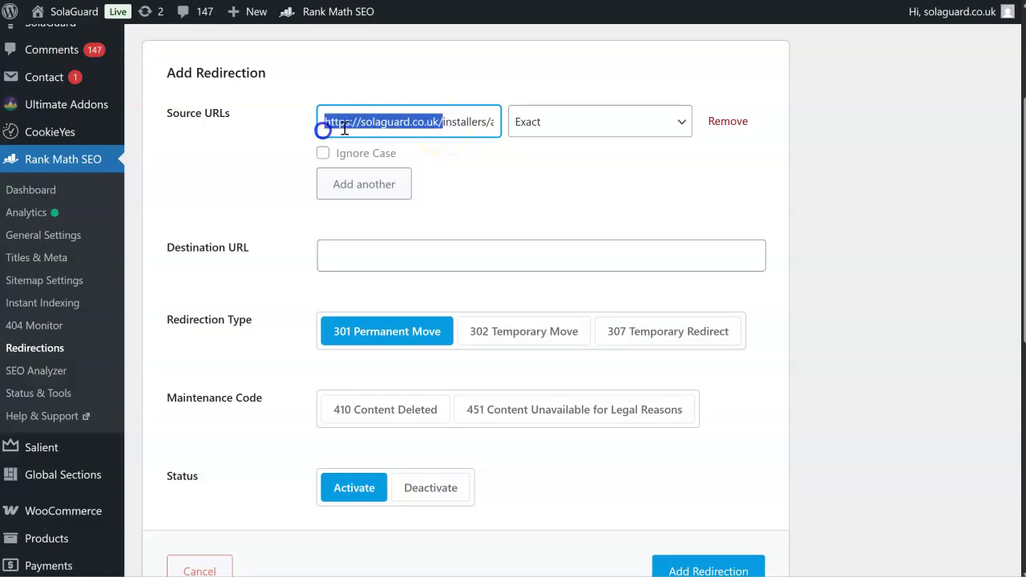
right_click(380, 126)
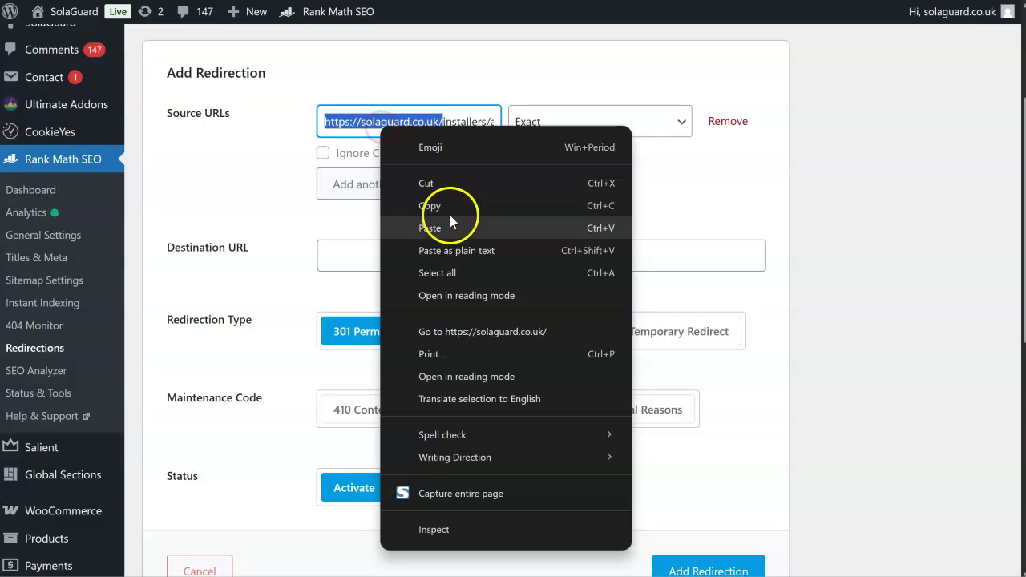
click(449, 204)
click(508, 257)
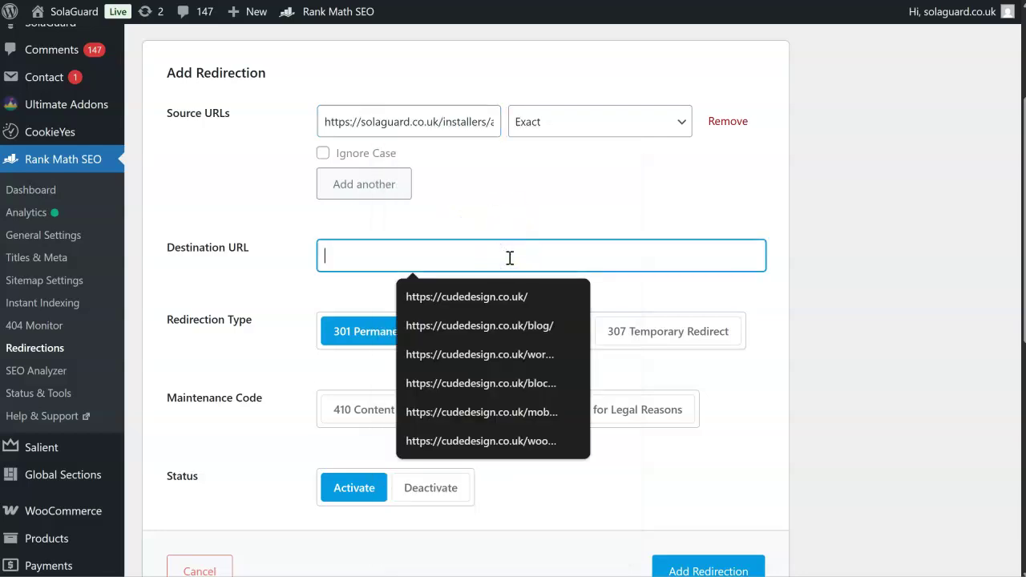
key(ctrl+v)
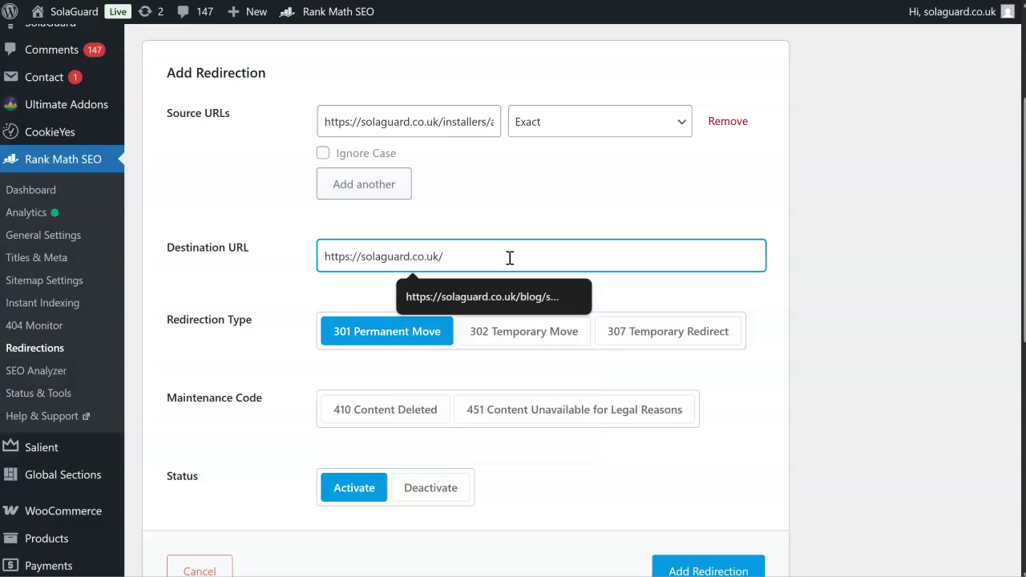
Step: Check the full source URL and save the 301 redirect
click(550, 171)
click(356, 118)
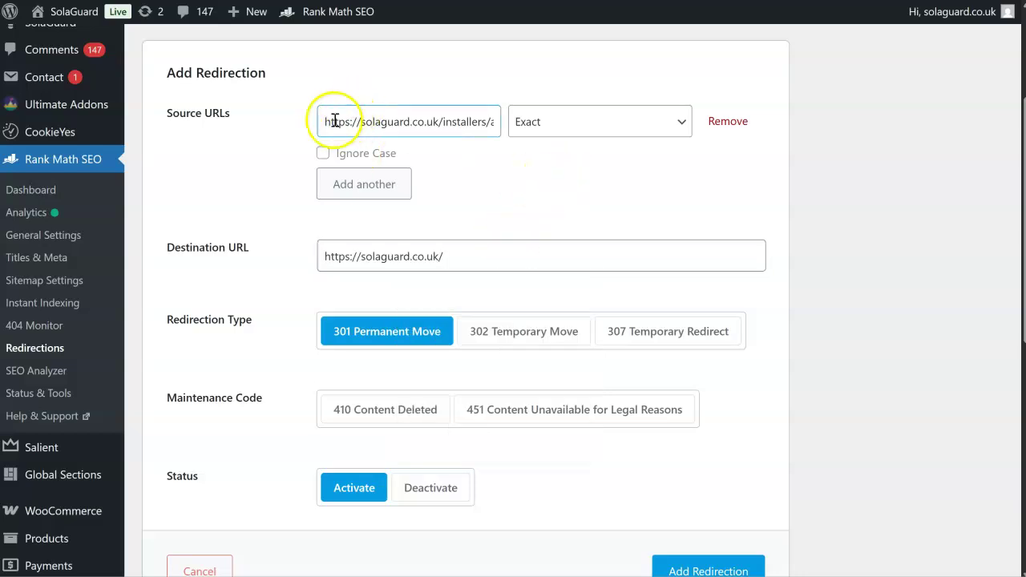
click(365, 257)
scroll(546, 327, down, 1)
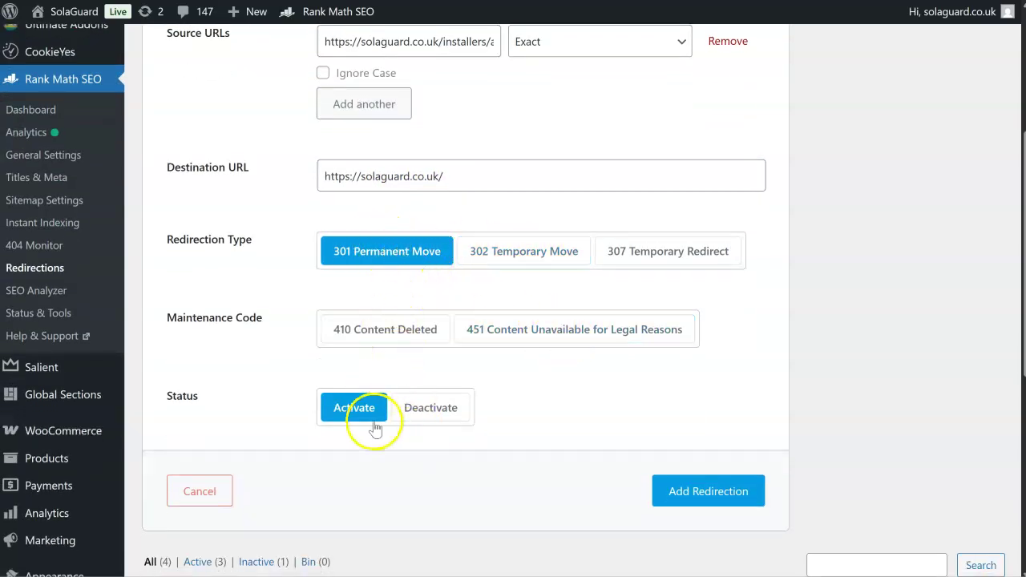
click(716, 503)
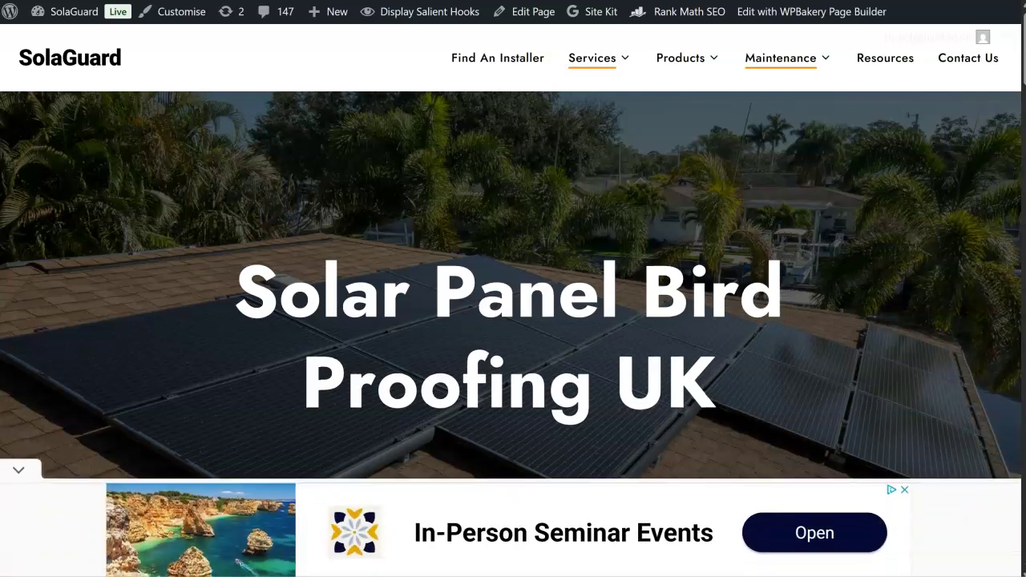
Step: Revisit the Redirections list, then scroll the Rank Math Modules grid to Redirections
click(369, 2)
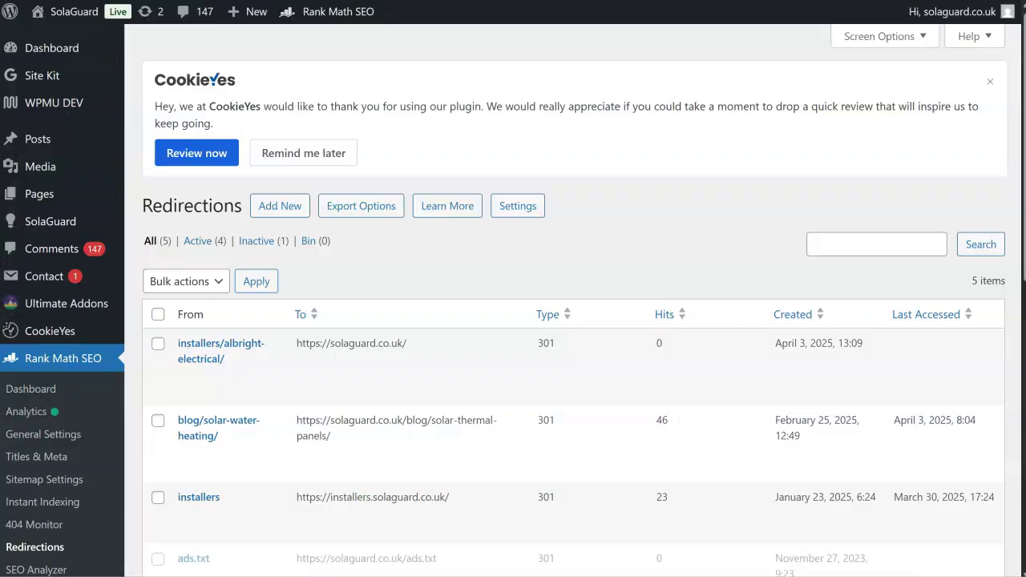
scroll(195, 265, down, 2)
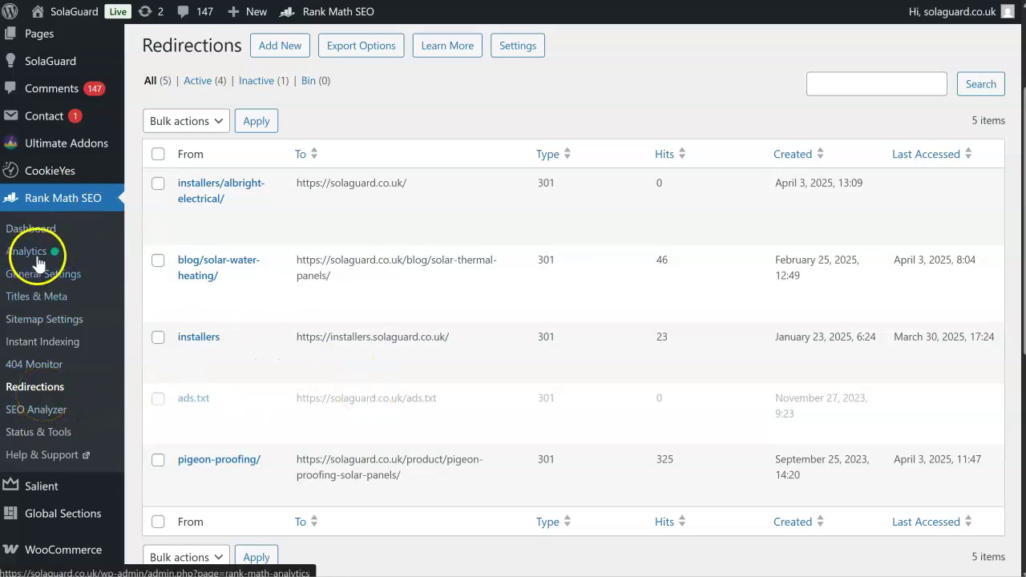
click(26, 231)
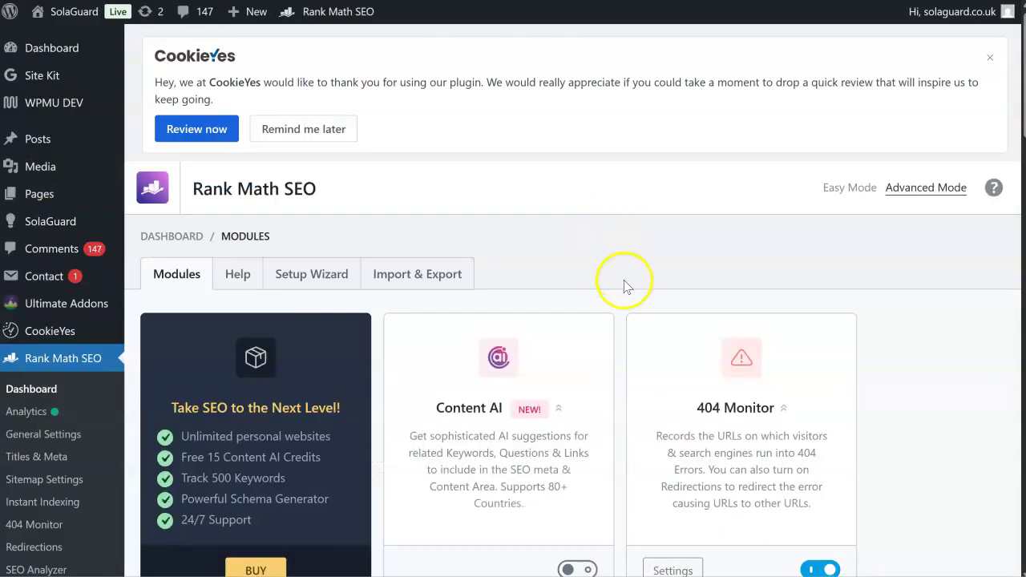
scroll(623, 281, down, 5)
scroll(625, 289, down, 3)
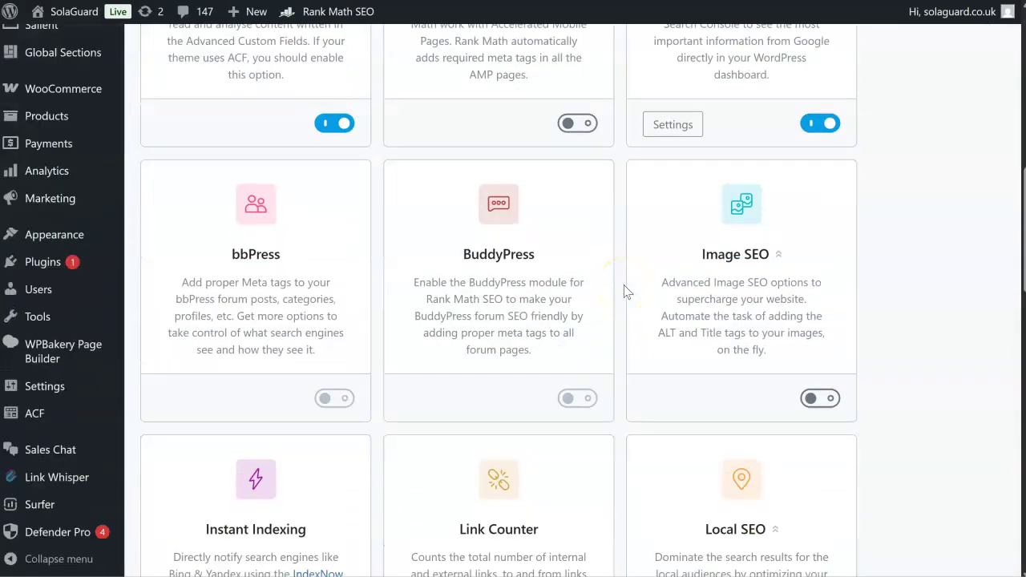
scroll(625, 291, down, 1)
scroll(625, 289, down, 4)
scroll(626, 289, down, 2)
scroll(634, 291, down, 1)
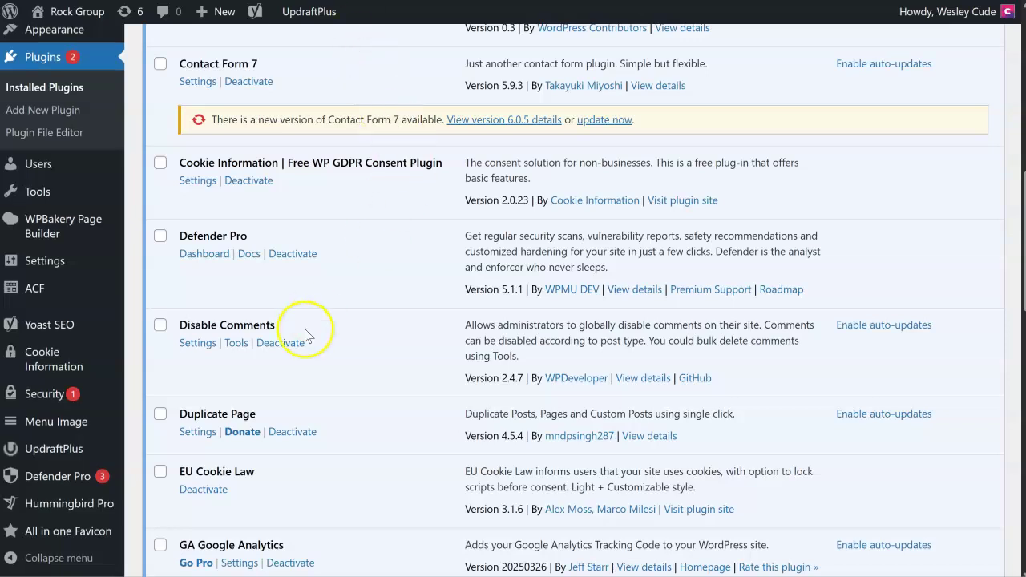
Step: Find Redirection in Installed Plugins and open its Tools > Redirection page
scroll(307, 335, down, 2)
scroll(307, 336, down, 2)
scroll(307, 336, down, 5)
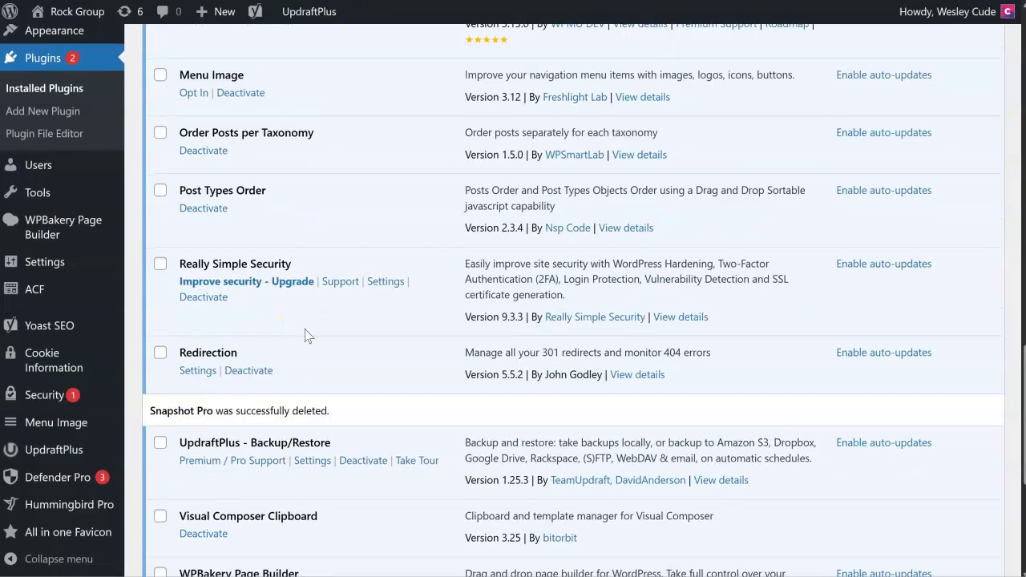
drag(237, 353, 180, 353)
drag(251, 353, 186, 352)
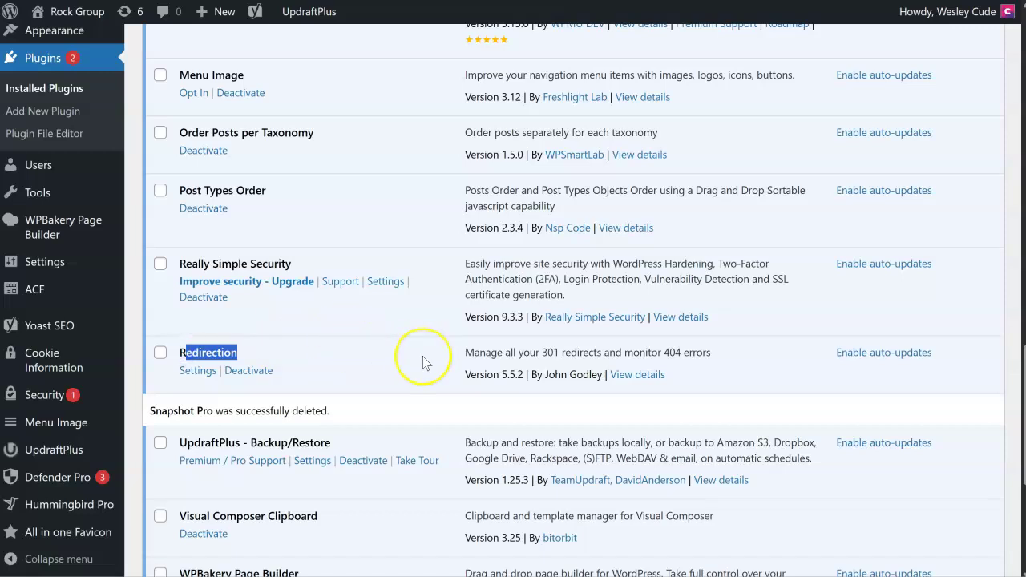
scroll(425, 361, down, 2)
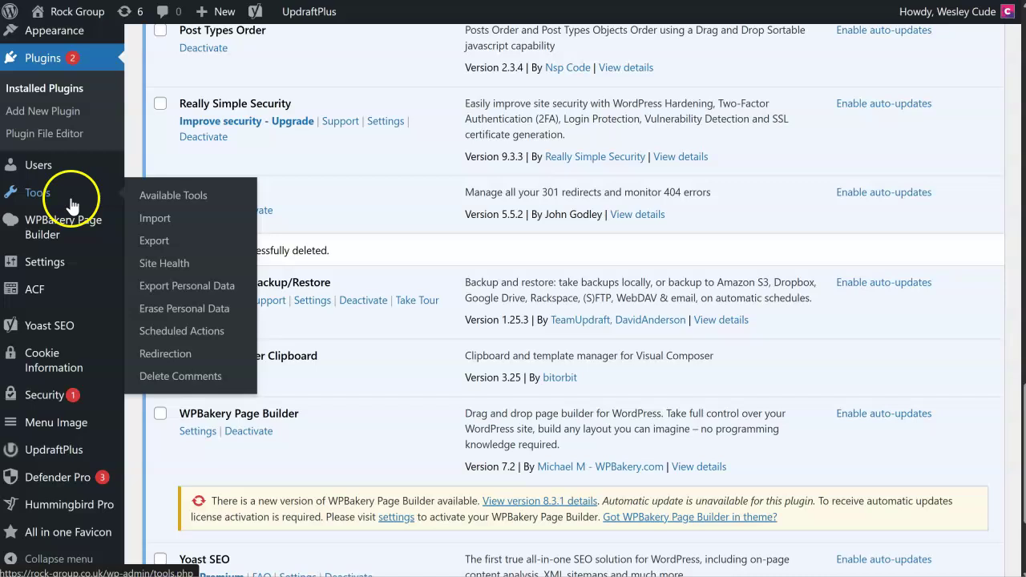
mouse_move(37, 192)
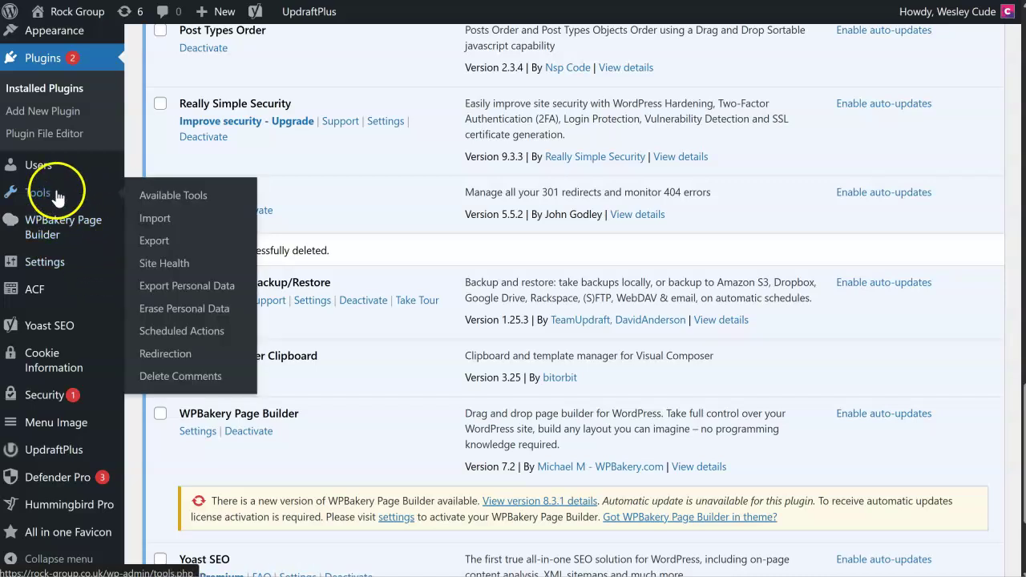
click(168, 360)
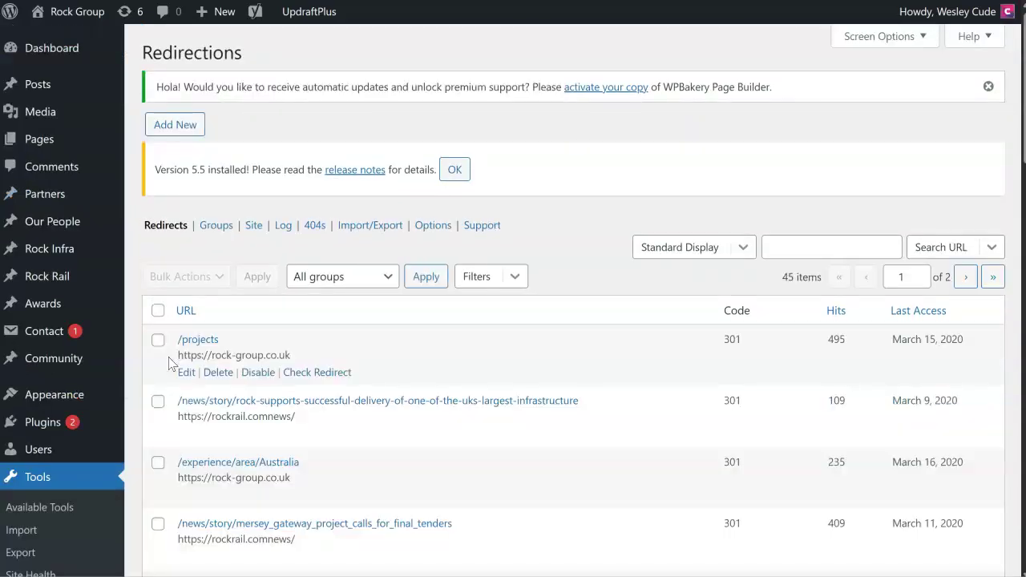
scroll(497, 329, down, 4)
scroll(499, 329, down, 3)
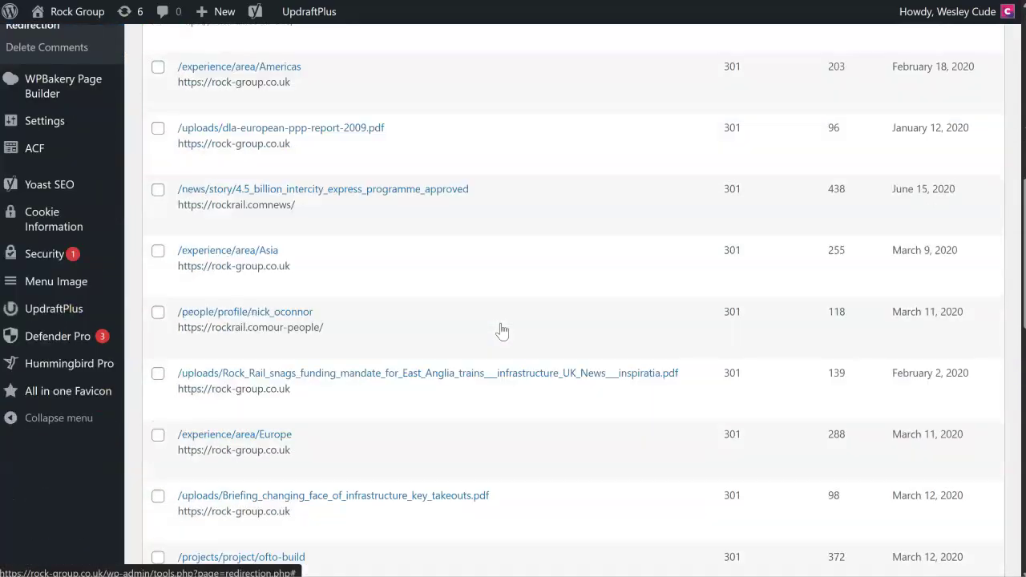
scroll(502, 330, down, 2)
scroll(501, 329, up, 4)
scroll(513, 325, up, 5)
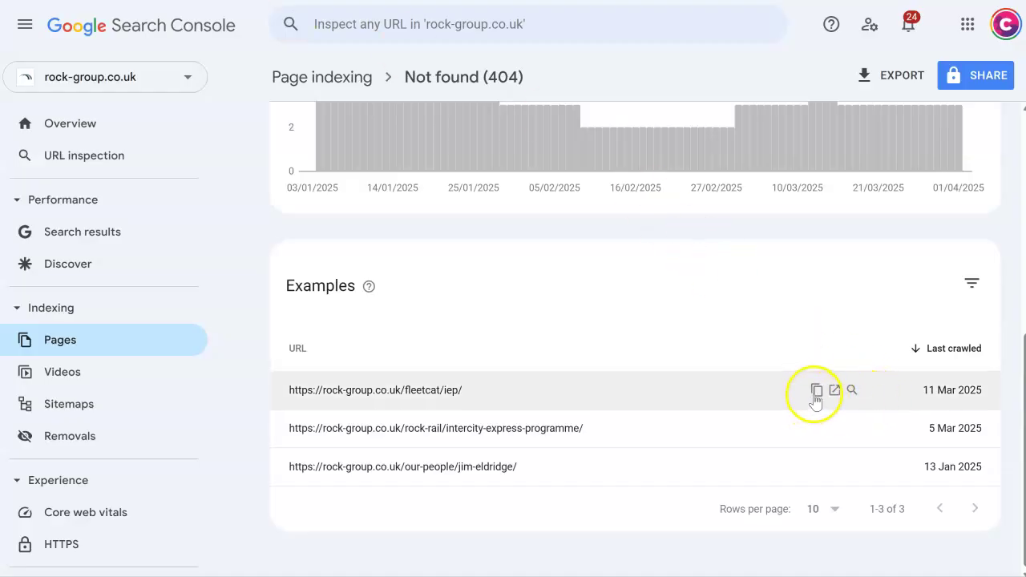
Step: Copy the first 404 example, /fleetcat/iep/, via its copy icon
click(816, 393)
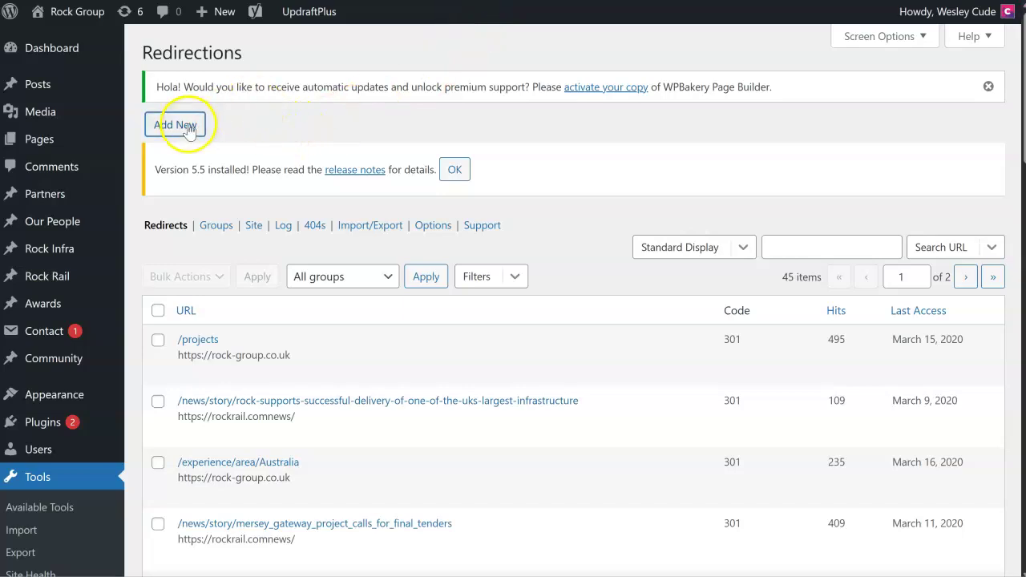
Step: Add a redirect with source /fleetcat/iep/ and begin trimming the target to the homepage
click(186, 128)
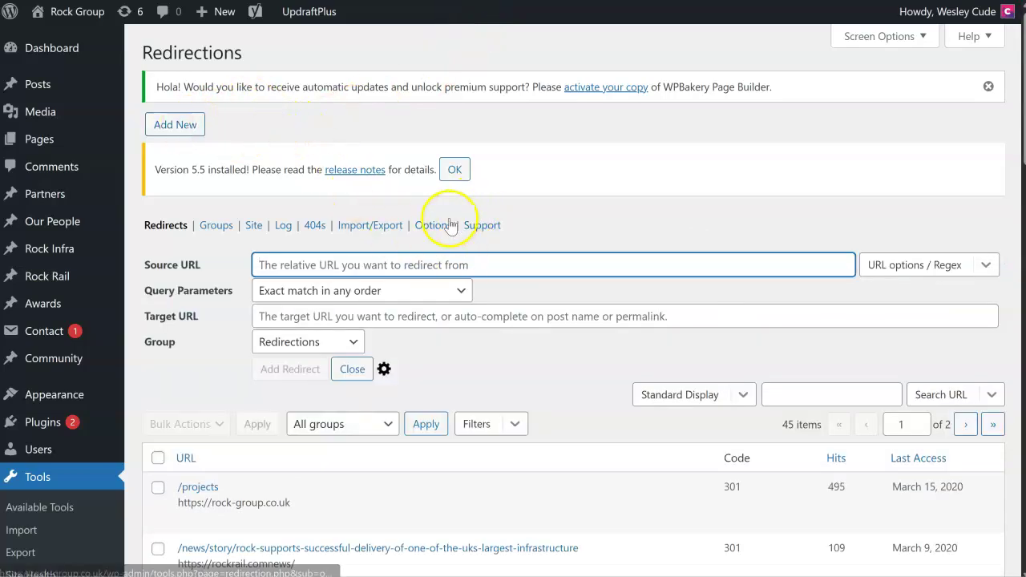
scroll(350, 215, down, 1)
click(305, 185)
right_click(305, 186)
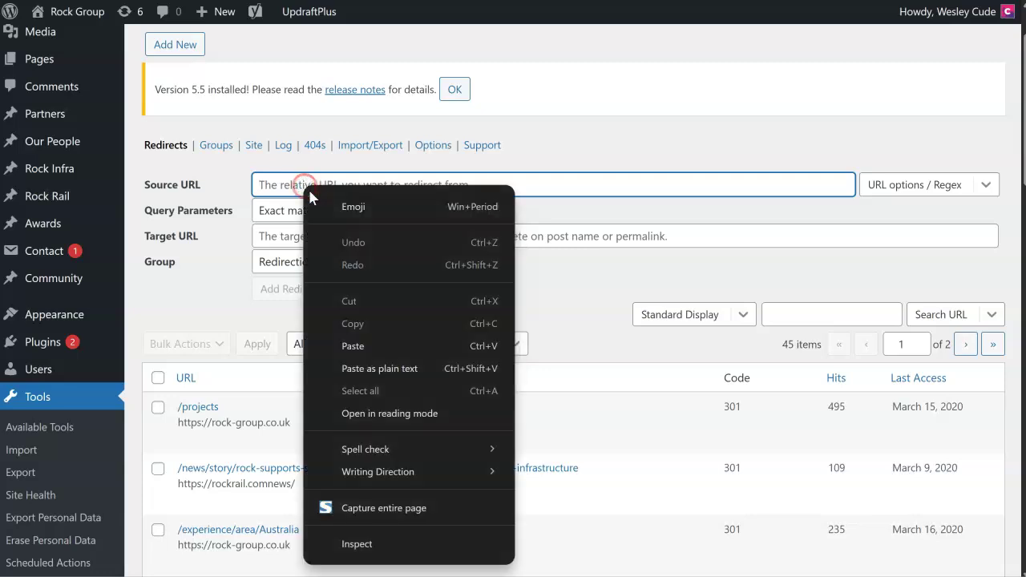
click(391, 368)
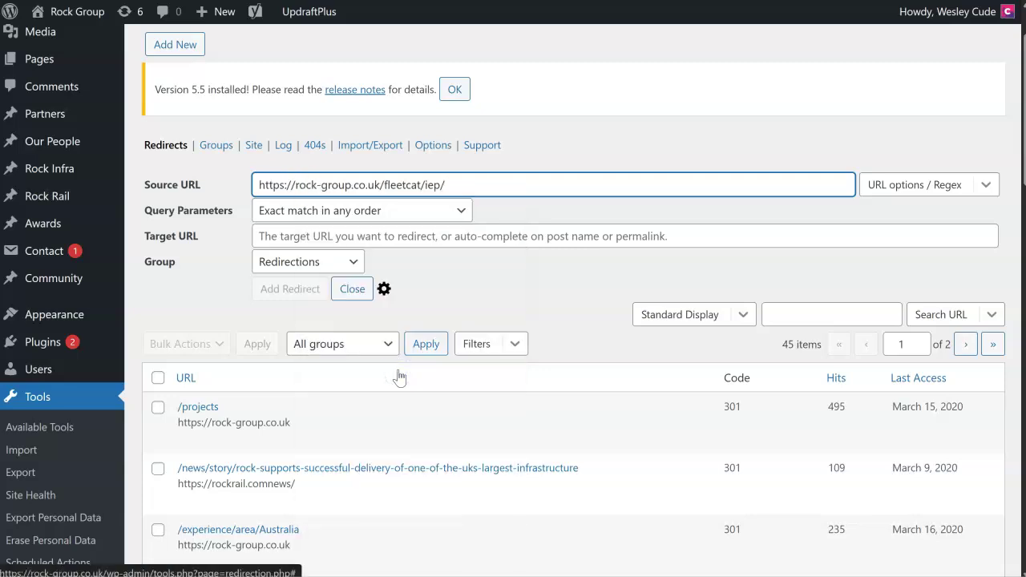
click(442, 235)
key(ctrl+v)
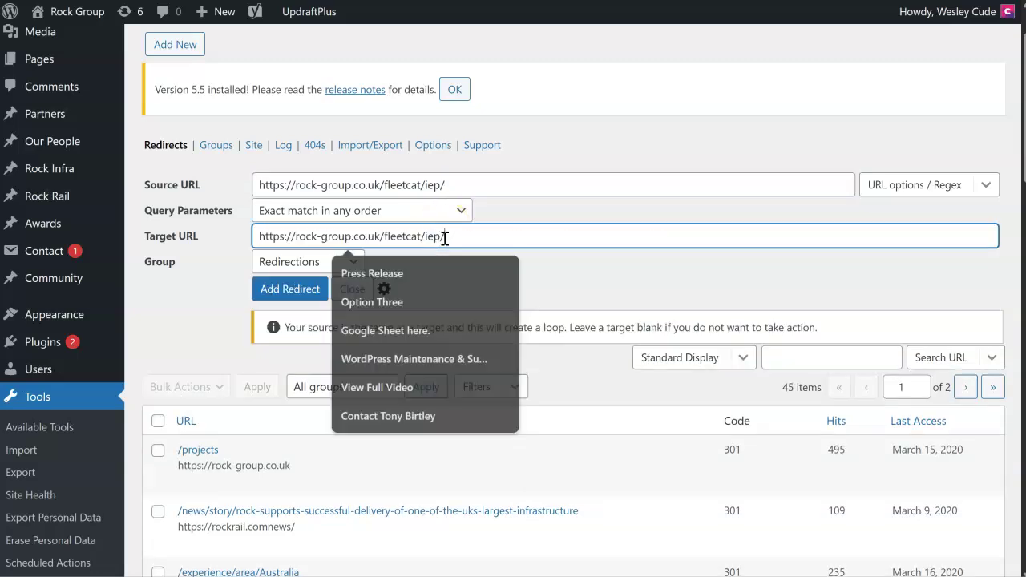
key(BackSpace)
key(BackSpace)
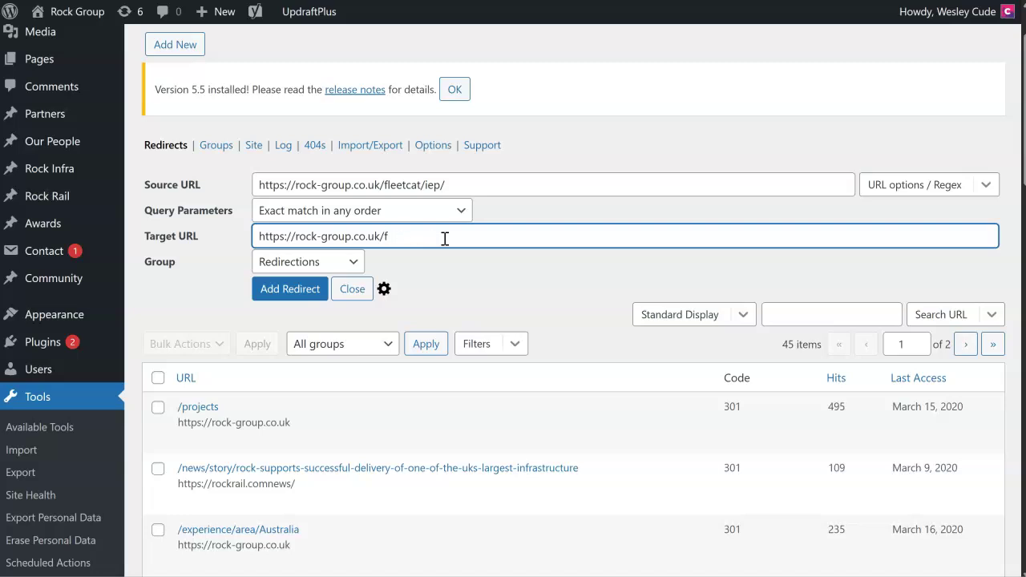
Step: Save the /fleetcat/iep/ 301 redirect to the rock-group.co.uk homepage and confirm it heads the 46 redirects
click(279, 291)
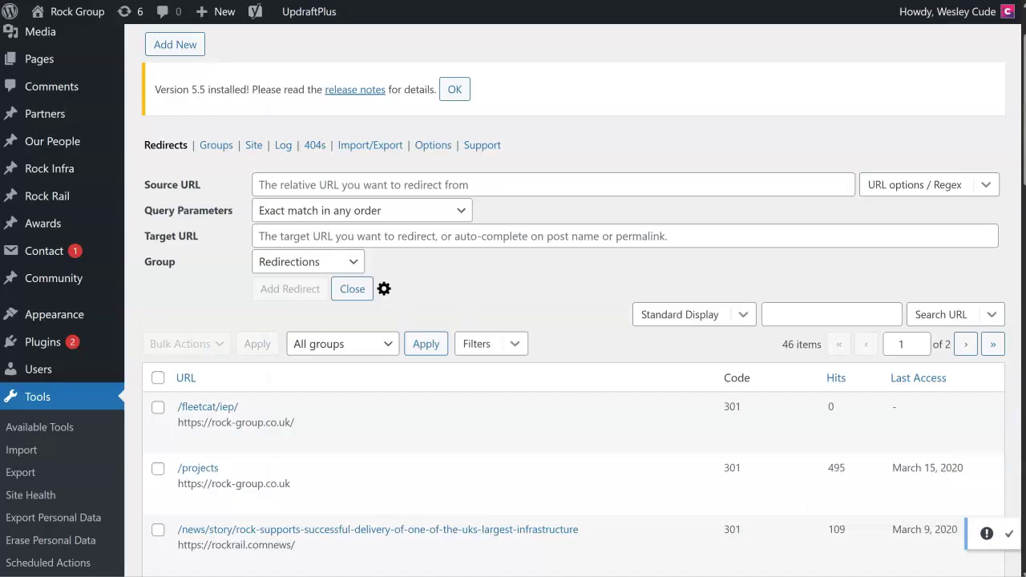
scroll(252, 320, down, 2)
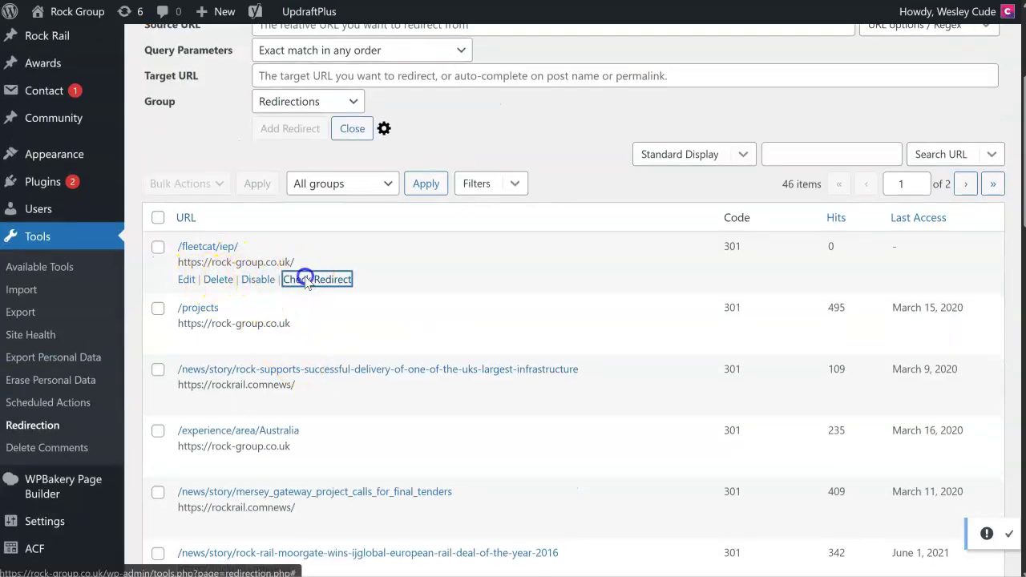
click(305, 279)
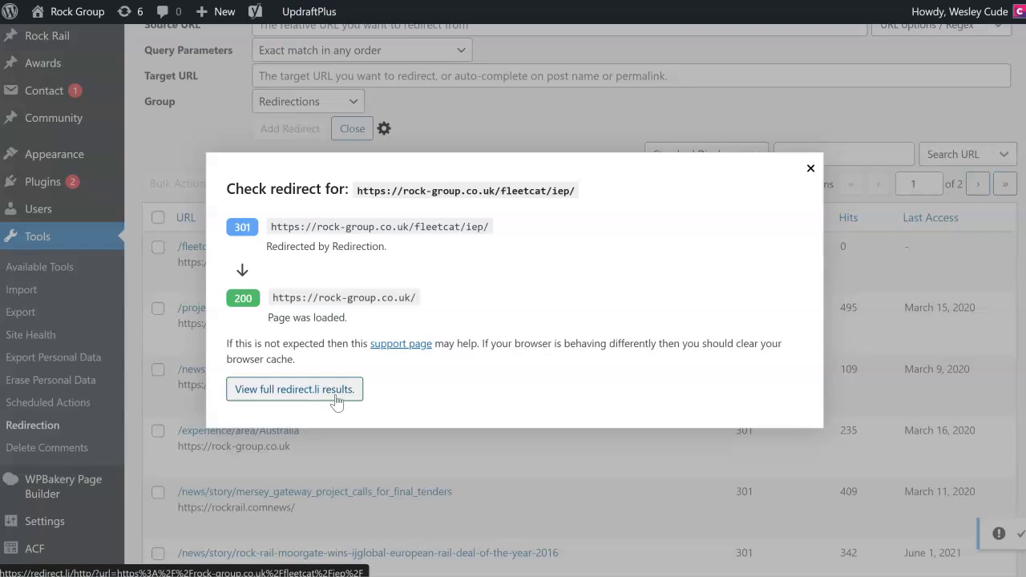
click(347, 395)
click(349, 396)
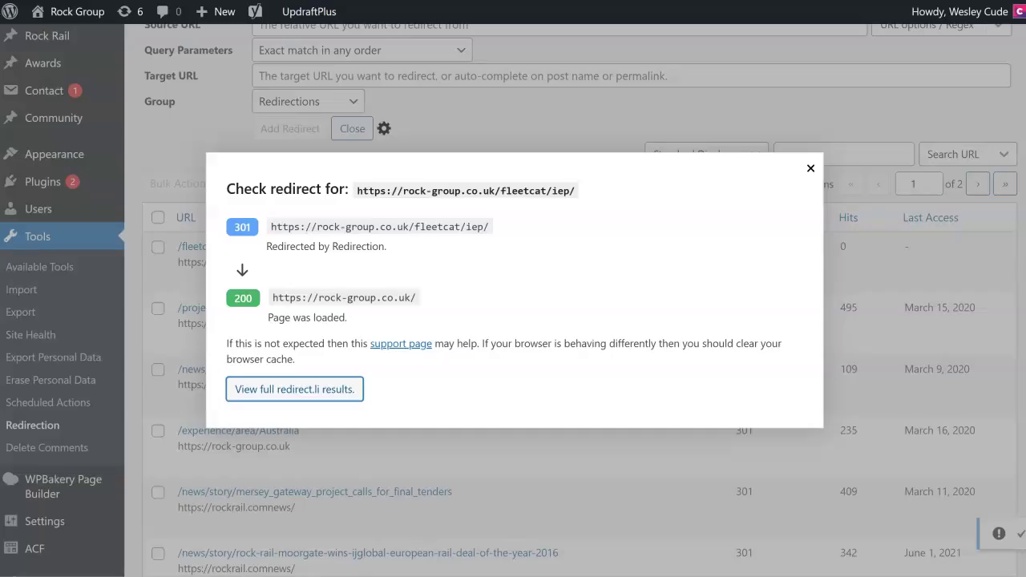
click(498, 105)
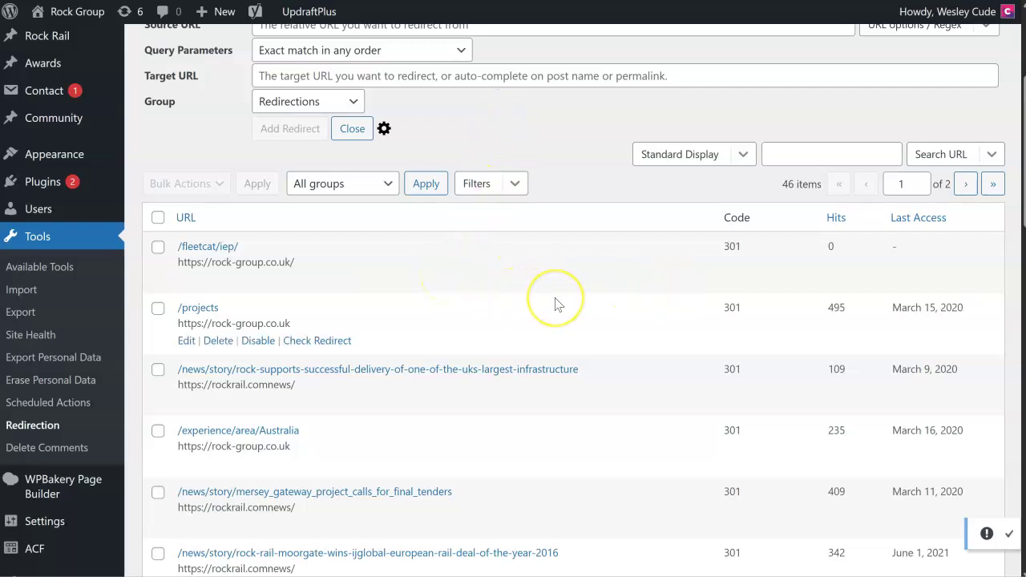
scroll(558, 305, up, 1)
scroll(558, 305, up, 2)
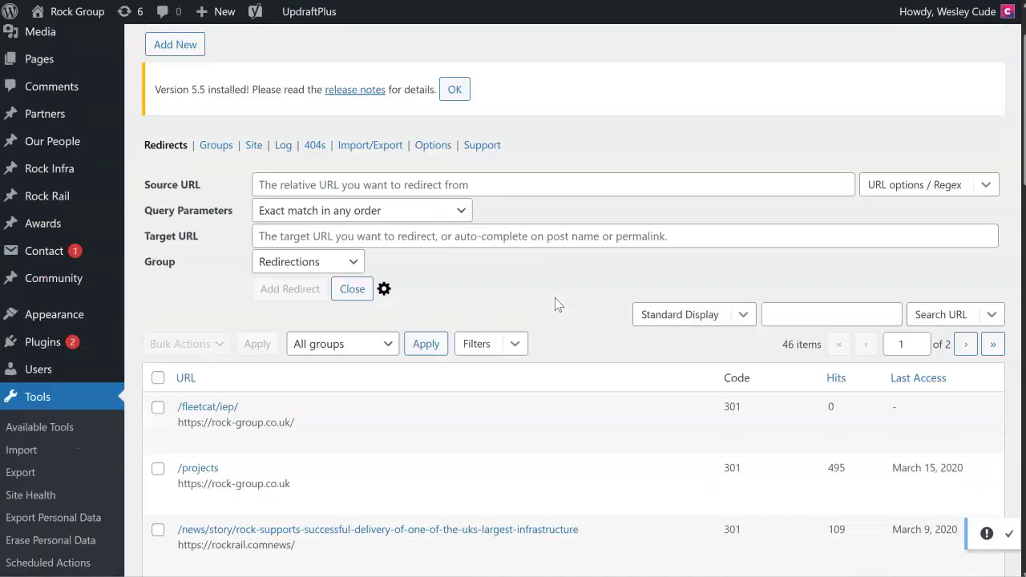
scroll(559, 305, up, 1)
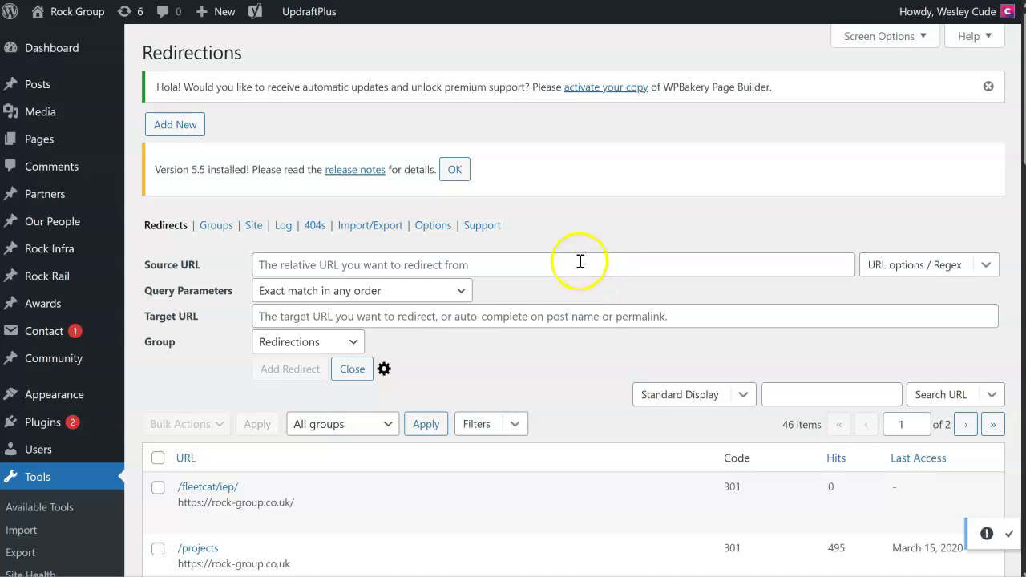
scroll(573, 277, down, 2)
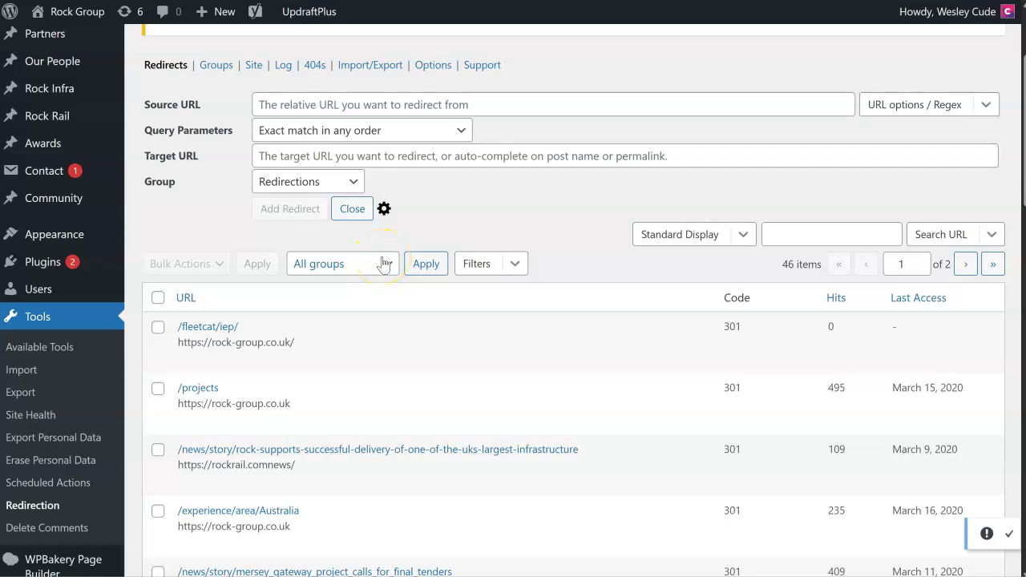
click(369, 263)
click(461, 244)
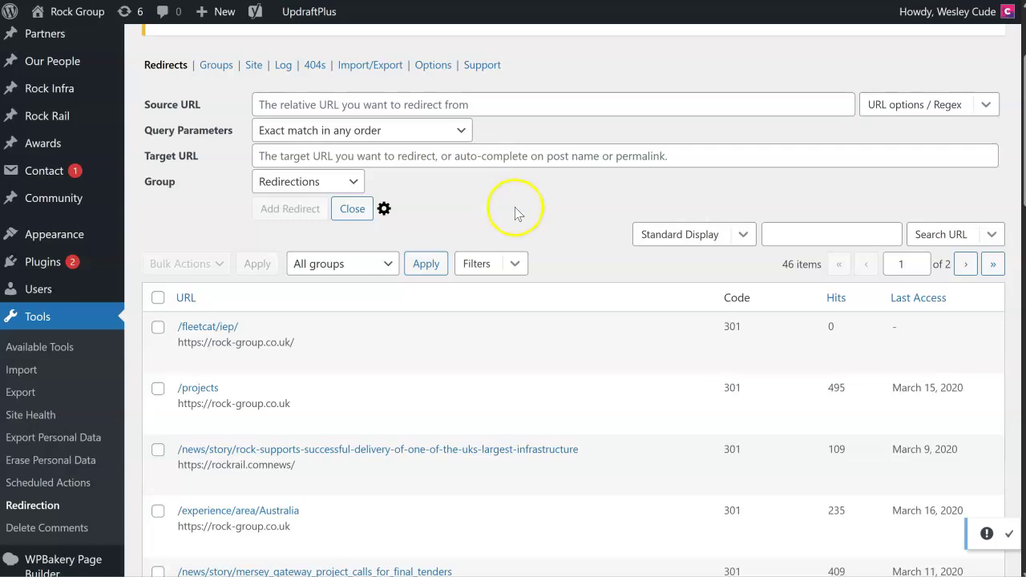